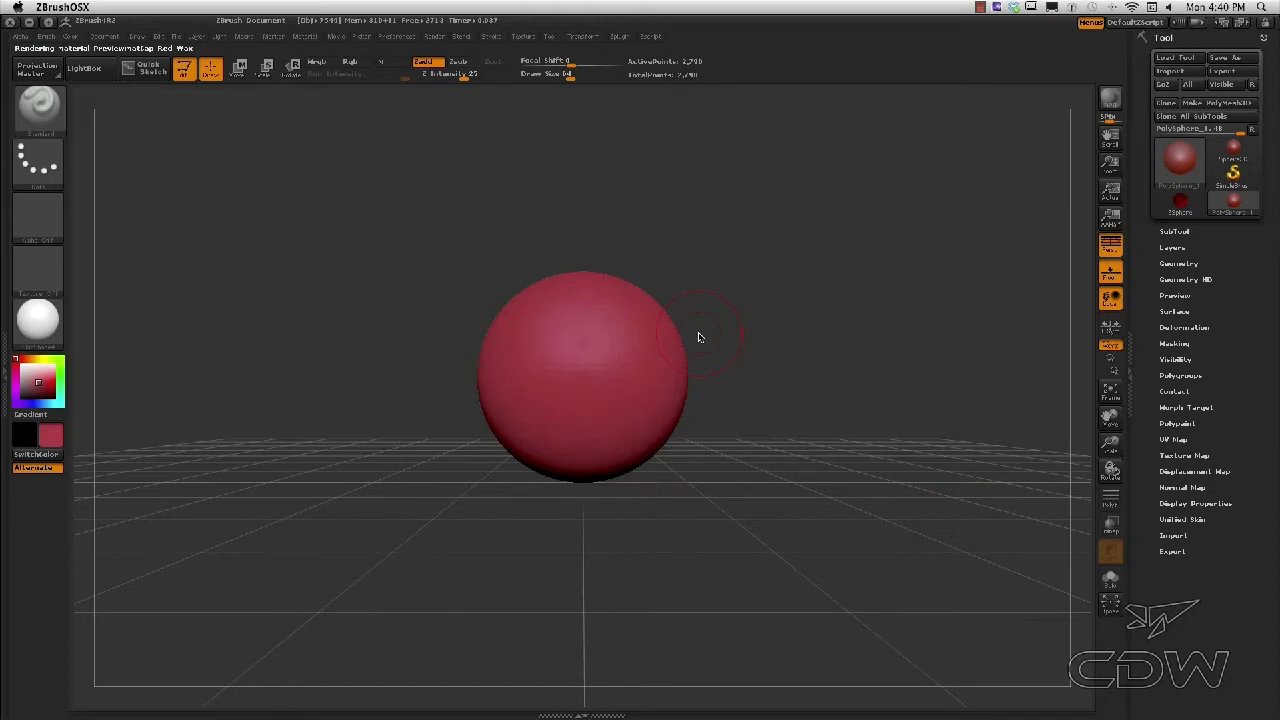
- Activate the Move brush with a larger draw size and display the sphere's polyframe
left_click(44, 108)
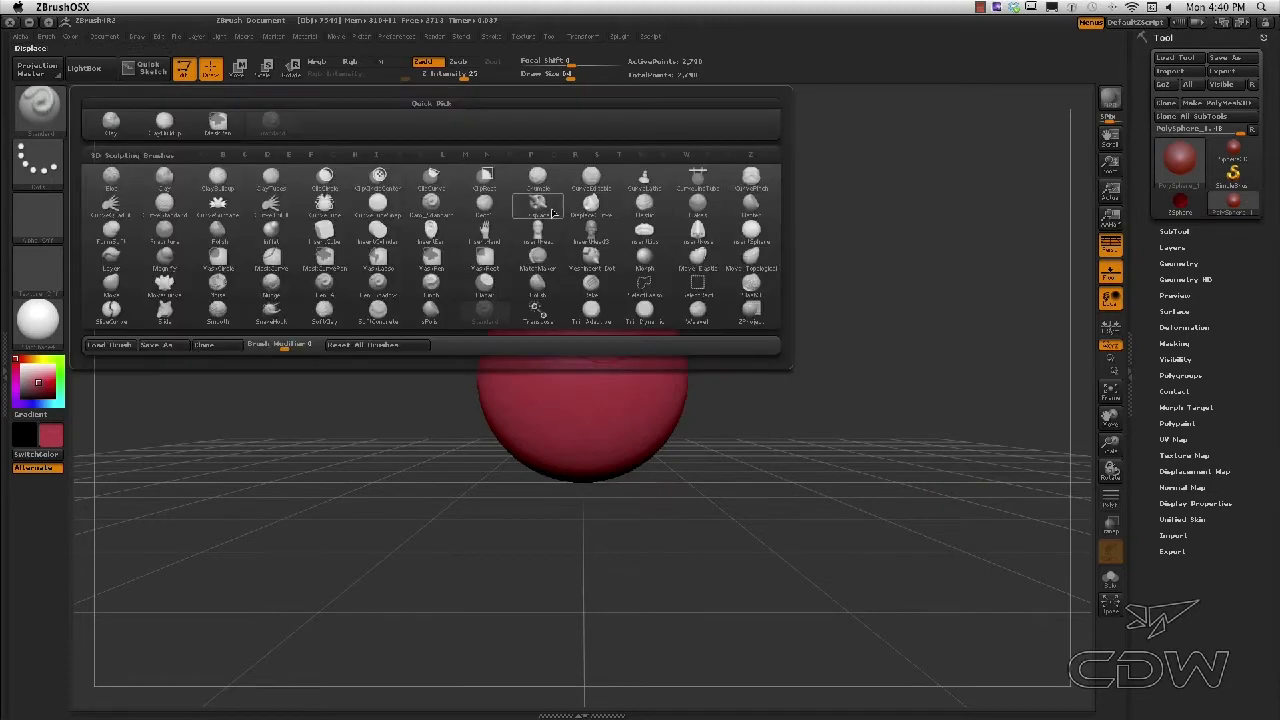
mouse_move(436, 265)
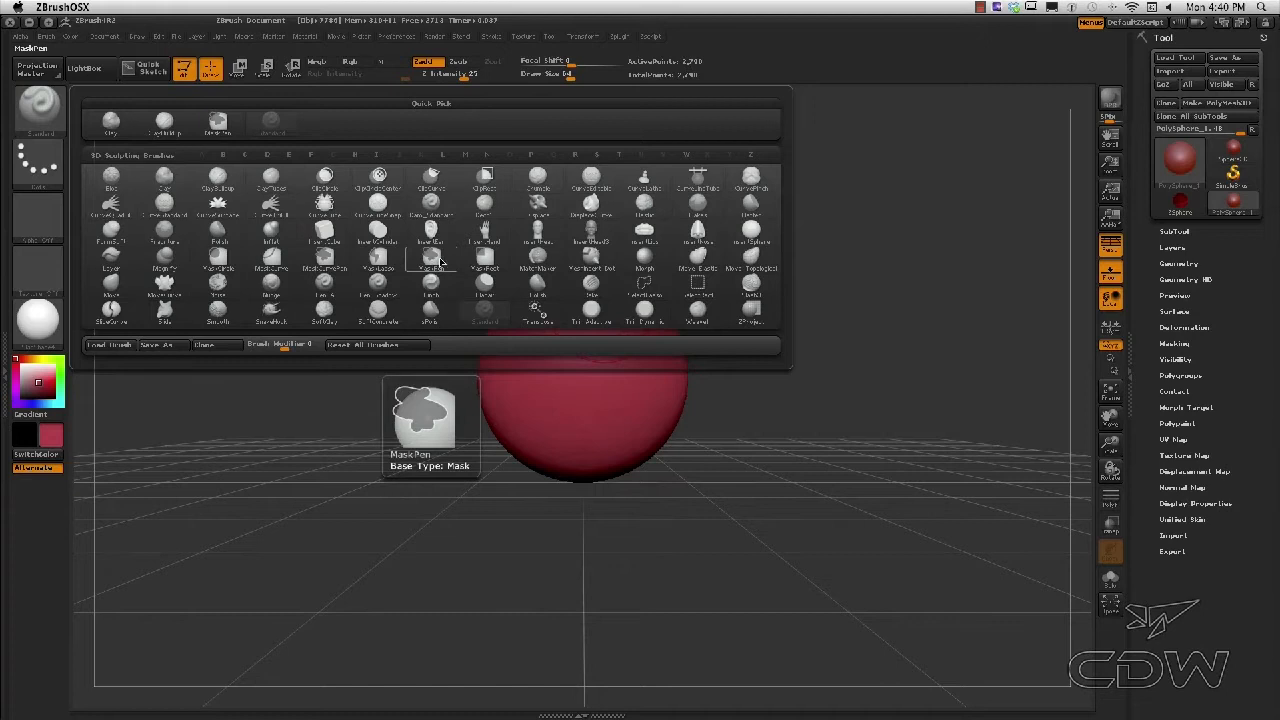
key("m")
left_click(112, 285)
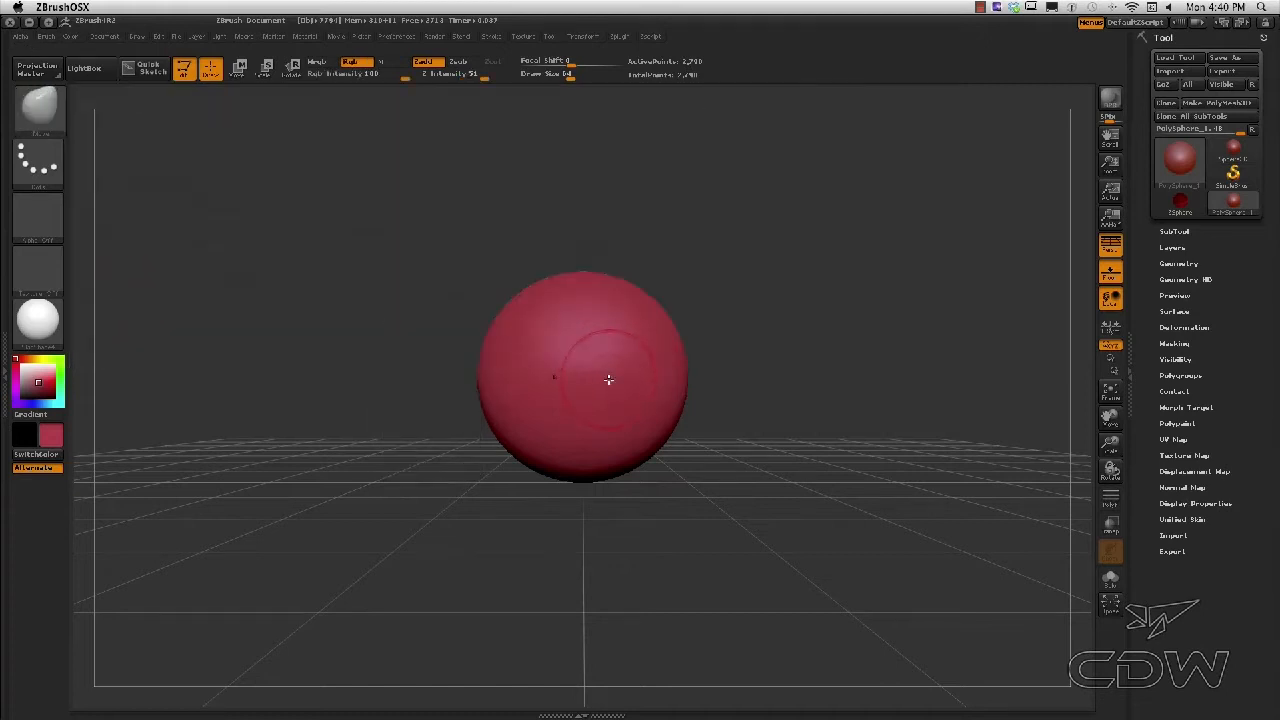
left_click_drag(621, 385, 632, 385)
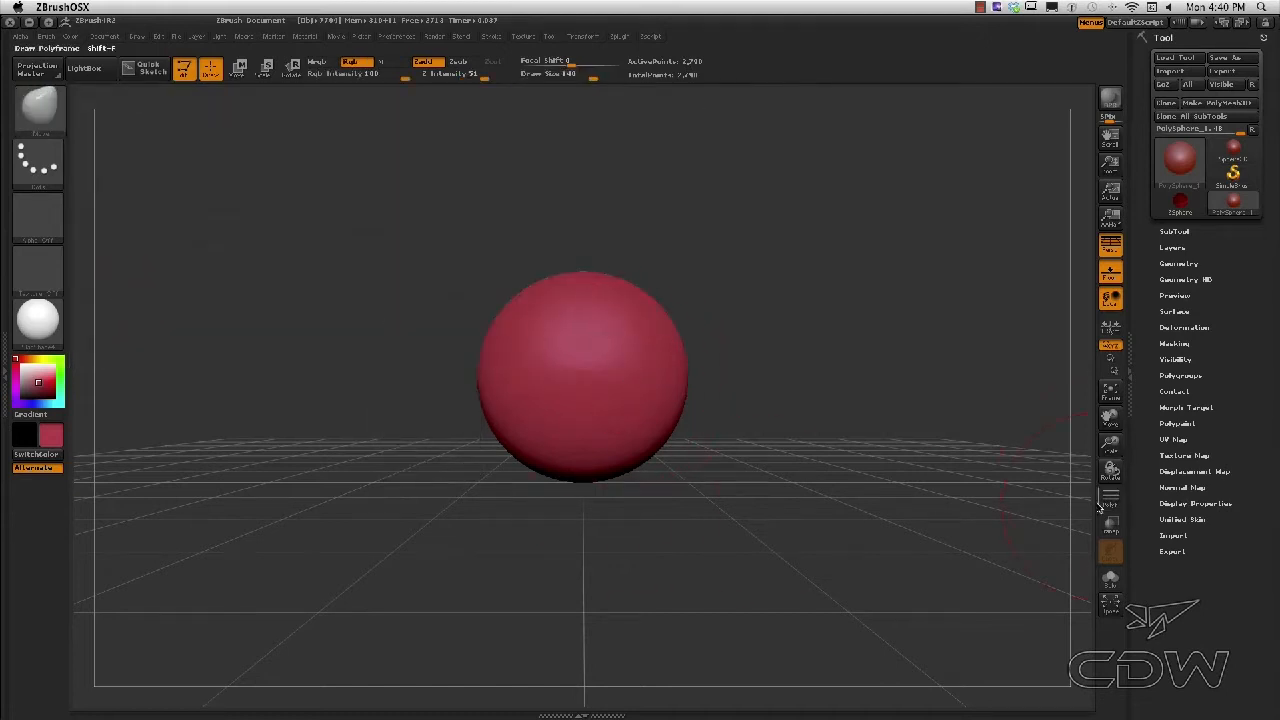
left_click(1108, 499)
- Pull the underside of the sphere downward with the Move brush to form a thick neck
left_click_drag(595, 469, 589, 597)
mouse_move(694, 503)
left_mouse_down("shift")
mouse_move(666, 477)
mouse_move(612, 484)
left_mouse_up("shift")
left_click_drag(607, 589, 560, 630)
key("s")
left_click_drag(637, 608, 627, 608)
left_click_drag(645, 645, 698, 688)
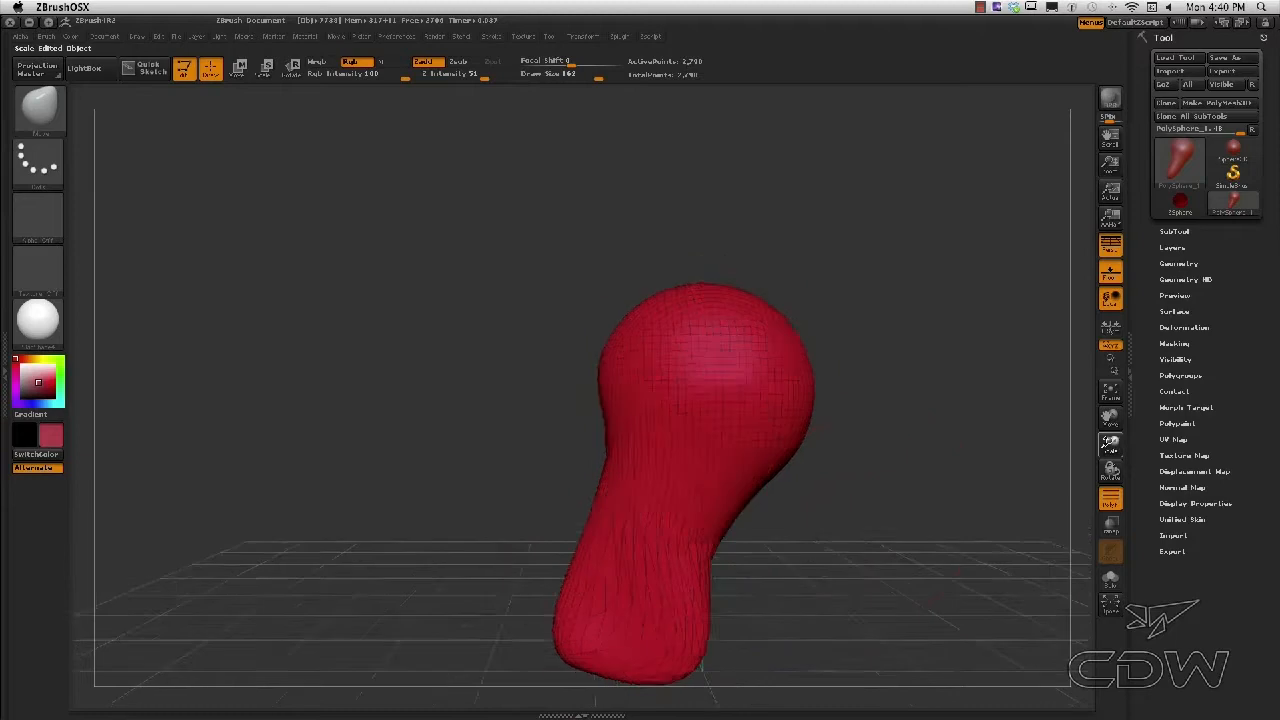
- Extend the lower end of the neck downward with the Move brush to rough out the upper torso
left_click_drag(1107, 445, 1019, 319)
key("s")
left_click_drag(575, 457, 565, 457)
left_click_drag(580, 464, 618, 570)
key("s")
left_click_drag(507, 315, 516, 315)
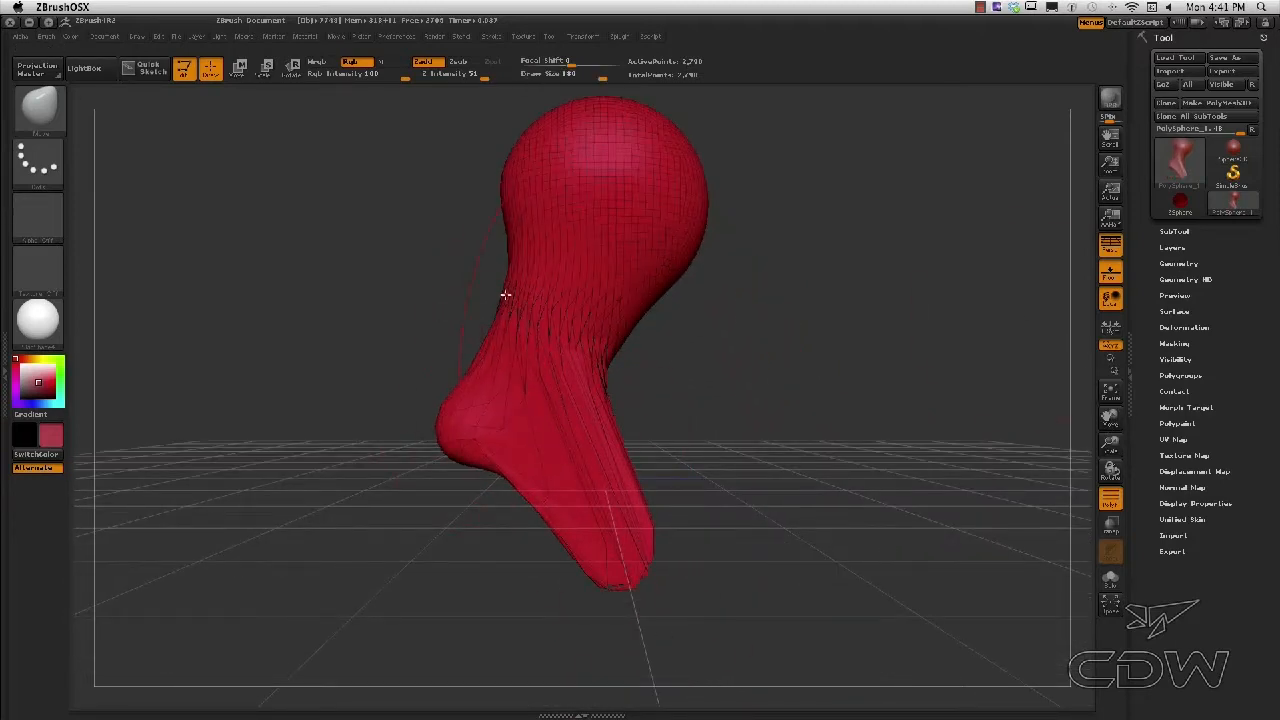
- Pull both sides of the lower form outward from the front to rough out the shoulders
left_click_drag(450, 220, 759, 340, "shift")
key("s")
left_click_drag(570, 502, 554, 555)
mouse_move(634, 354)
left_mouse_down()
mouse_move(662, 452)
mouse_move(620, 490)
left_mouse_up()
mouse_move(491, 425)
left_mouse_down()
mouse_move(434, 463)
mouse_move(469, 466)
mouse_move(442, 474)
left_mouse_up()
mouse_move(386, 489)
left_mouse_down()
mouse_move(554, 552)
mouse_move(685, 511)
left_mouse_up()
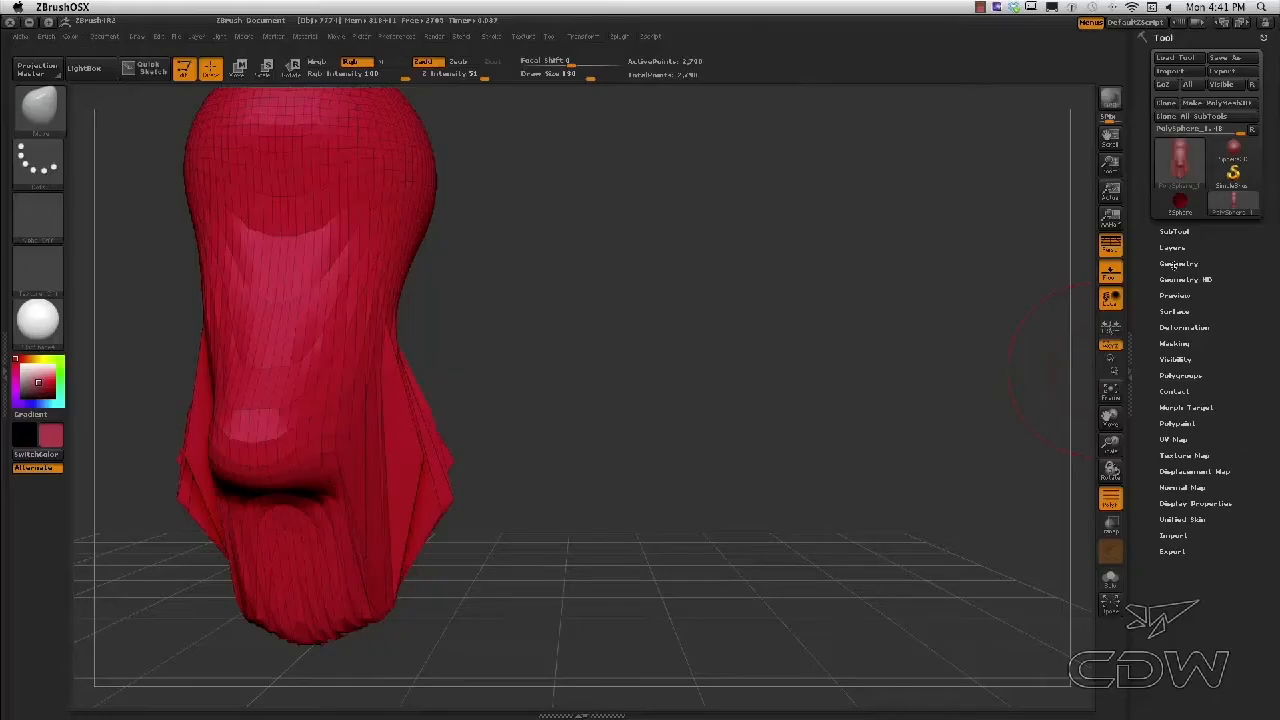
- Divide the mesh once in the Geometry settings and compare subdivision levels 1 and 2
left_click(1176, 264)
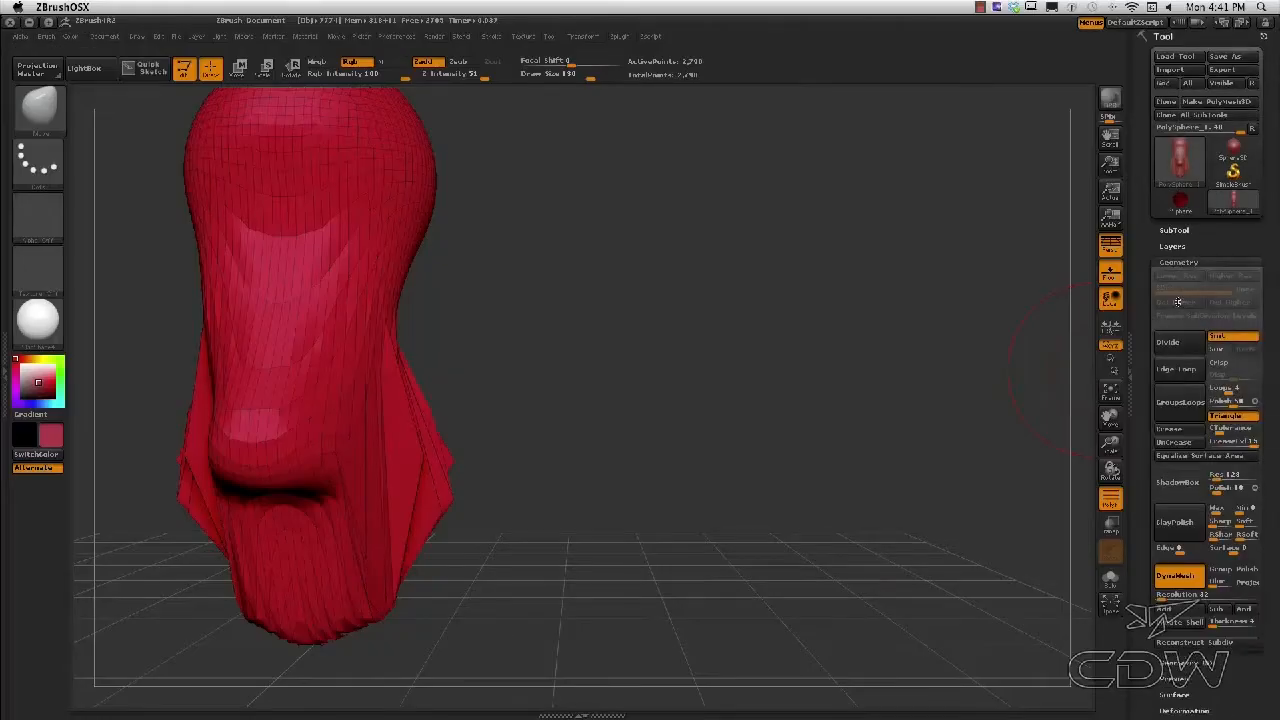
left_click_drag(943, 517, 862, 557)
left_click(1151, 350)
key("shift")
key("shift+d")
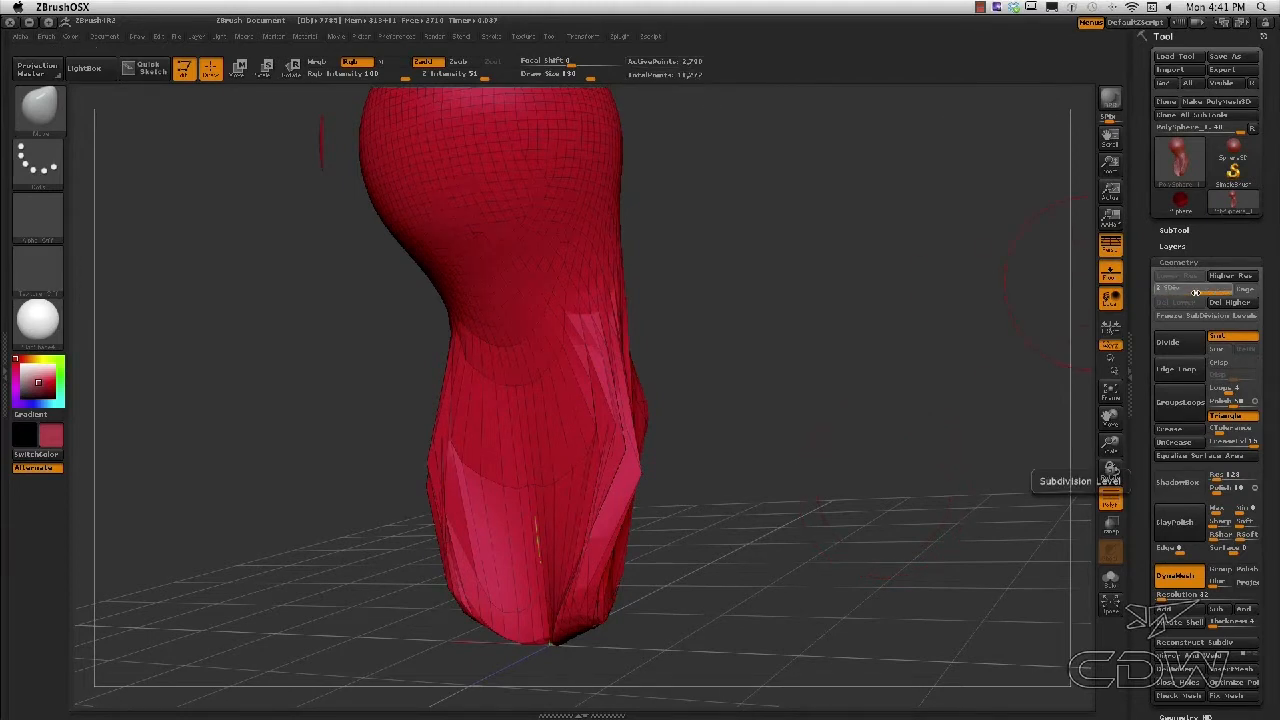
left_click(1230, 286)
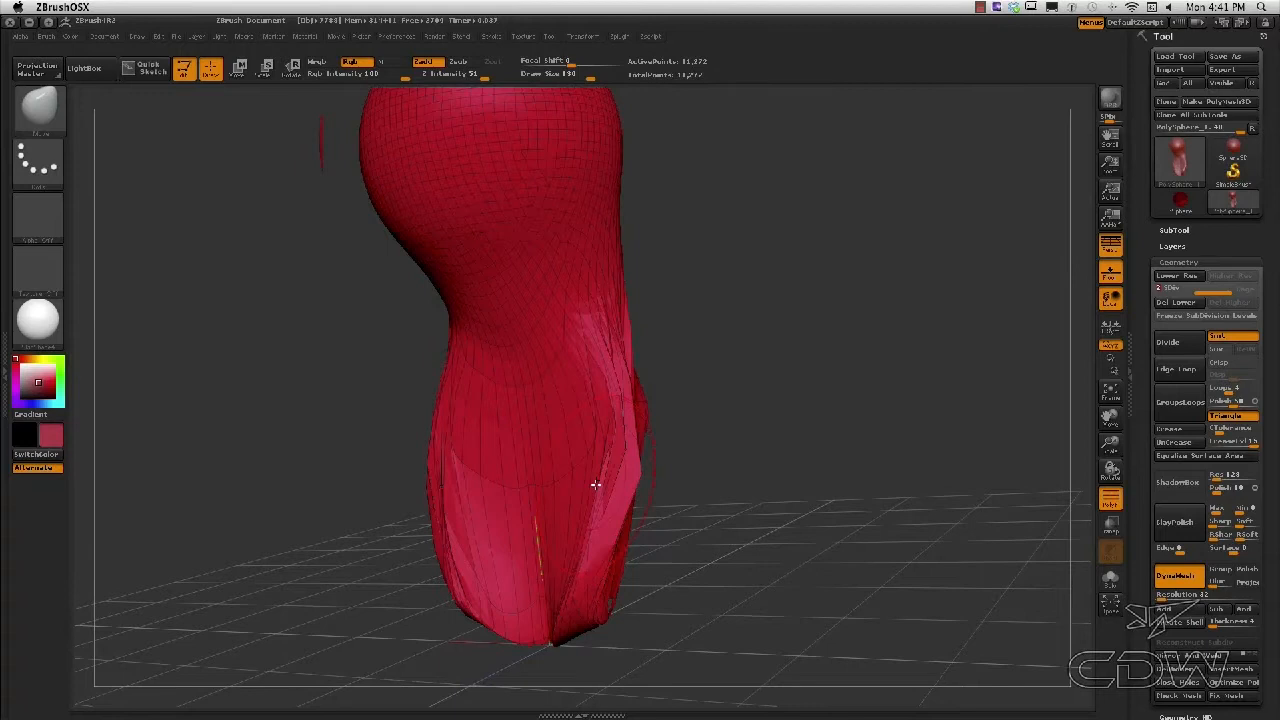
- Examine the stretched polygons around the neck and shoulders of the subdivided mesh
left_click_drag(793, 569, 920, 565)
left_click_drag(1108, 445, 1108, 428)
left_click_drag(1109, 418, 1131, 497)
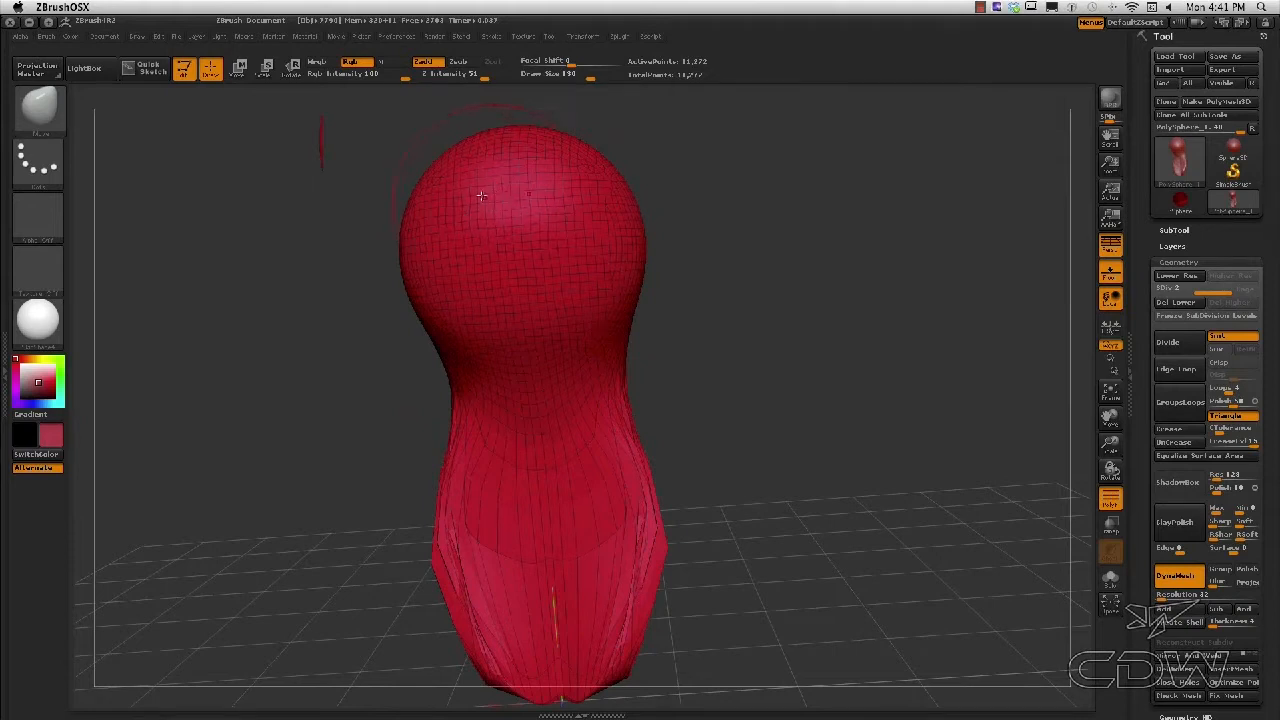
left_click_drag(785, 435, 497, 483)
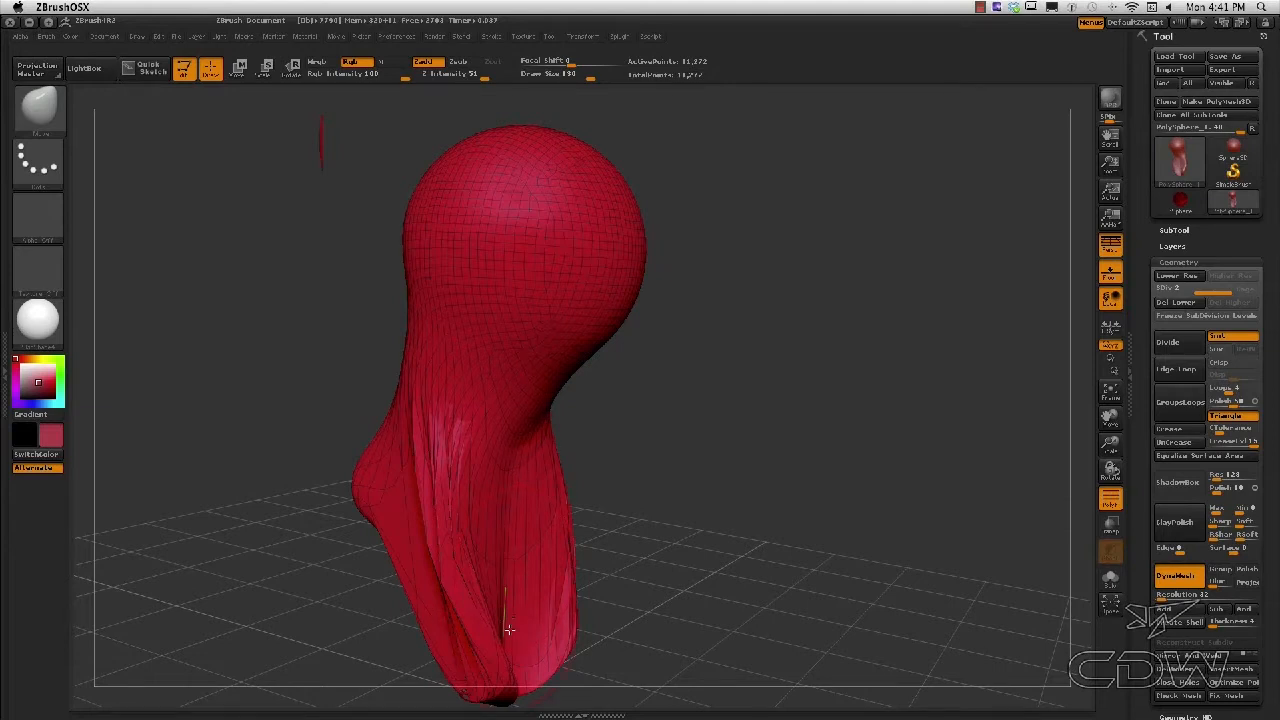
key("ctrl")
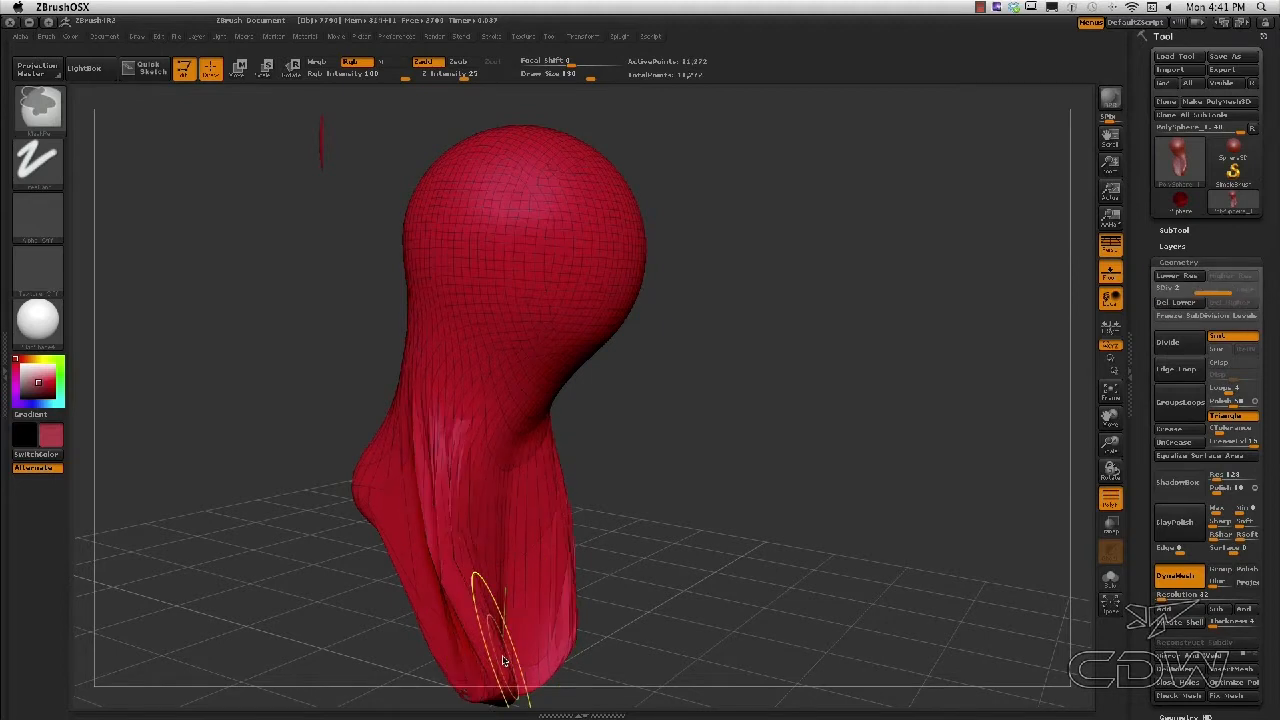
key("space")
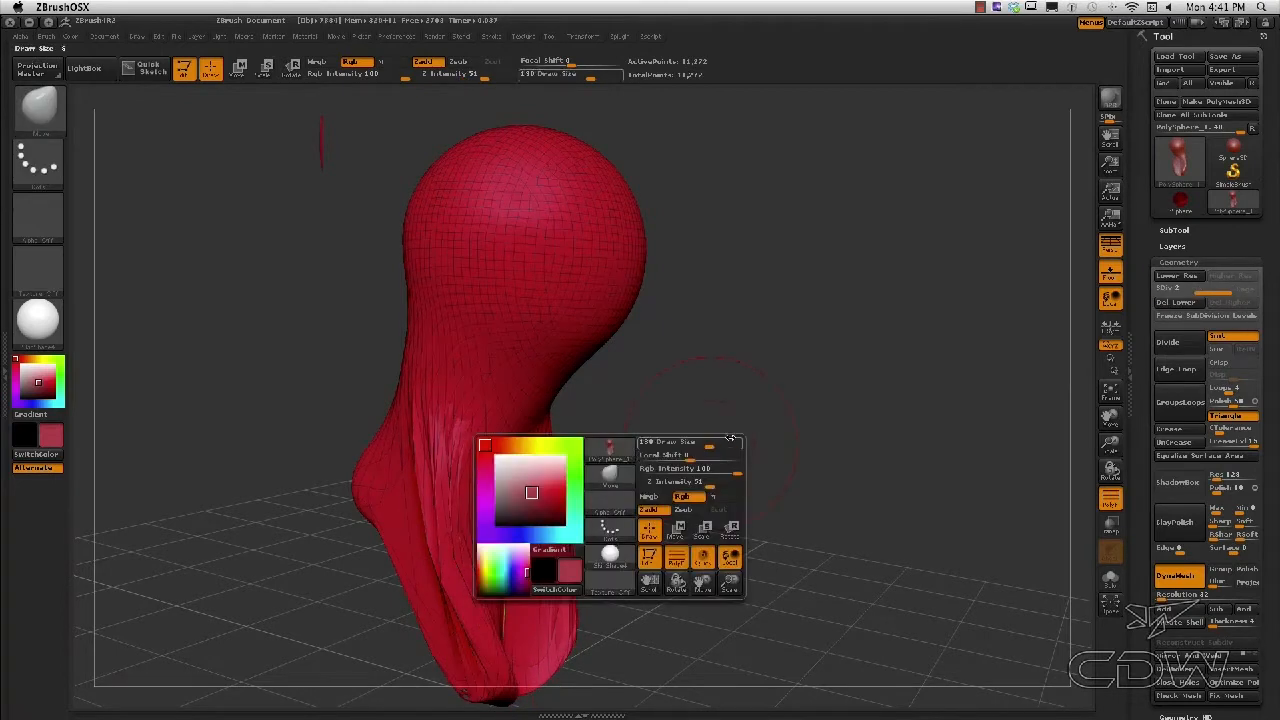
key("ctrl")
left_click_drag(783, 454, 813, 458)
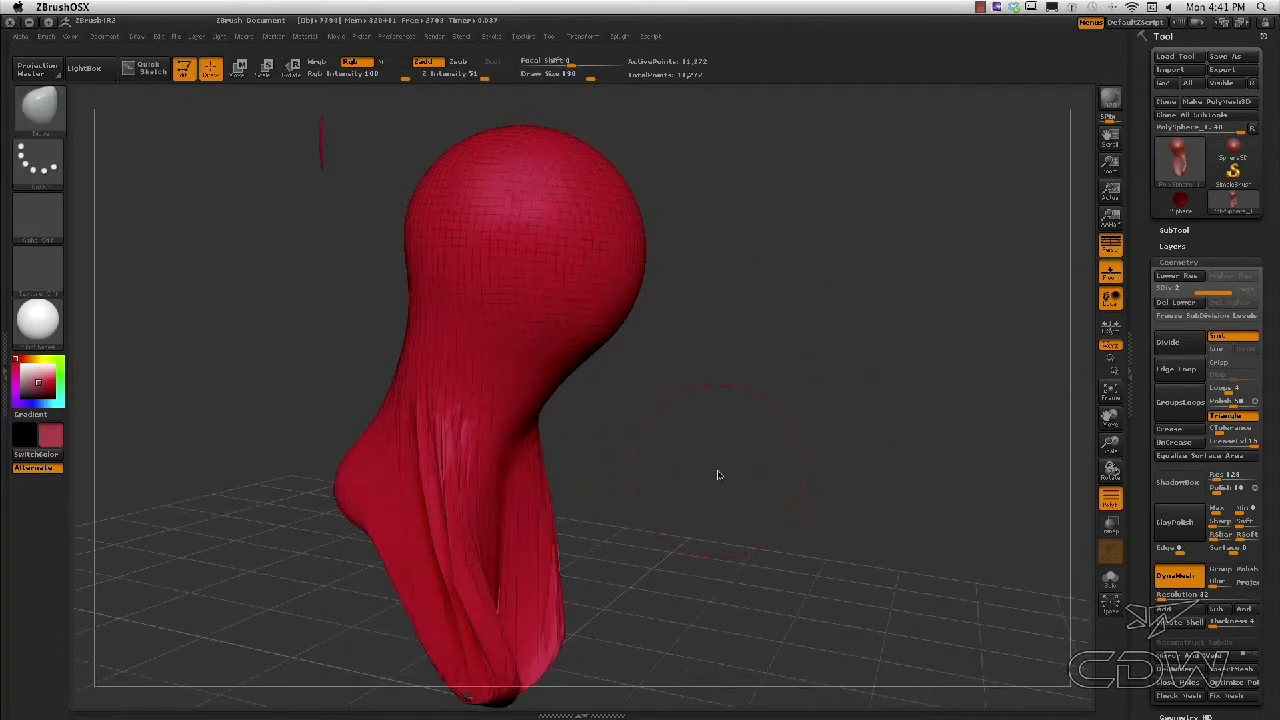
- Remesh the stretched bust with DynaMesh and smooth the shoulder area
left_click(1172, 262)
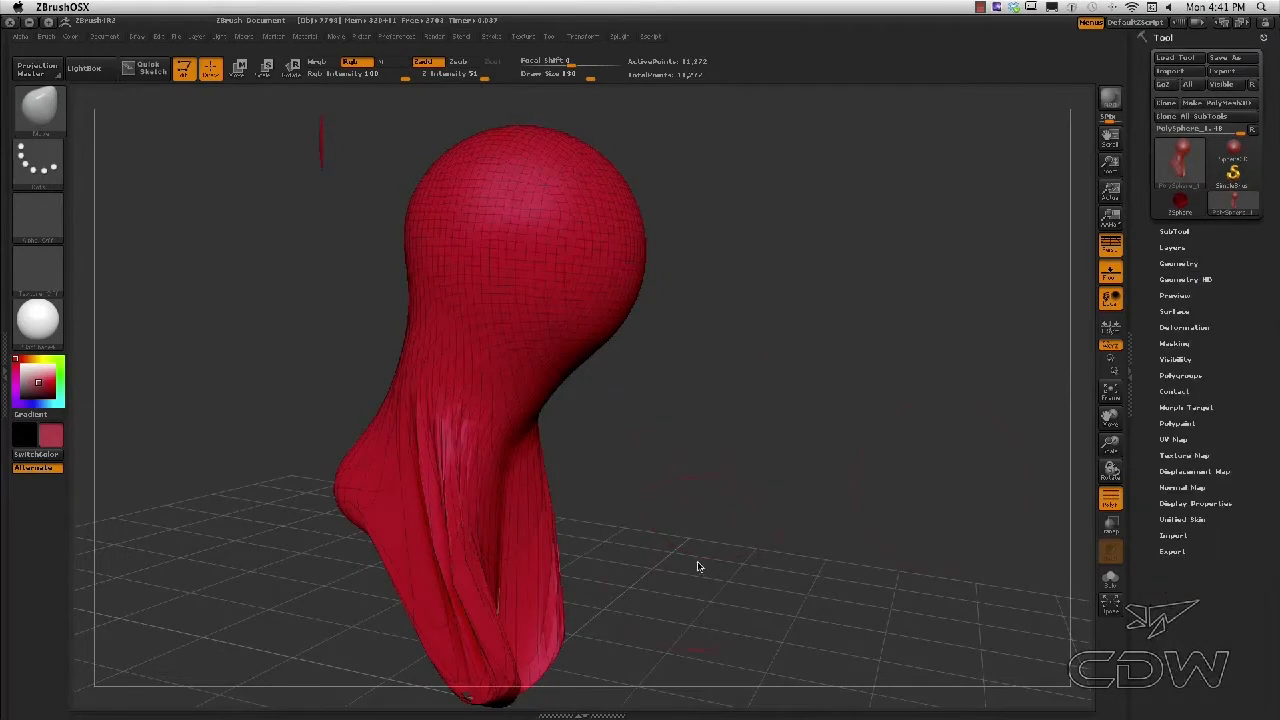
left_click(1191, 262)
key("ctrl")
left_click_drag(792, 642, 858, 609, "ctrl")
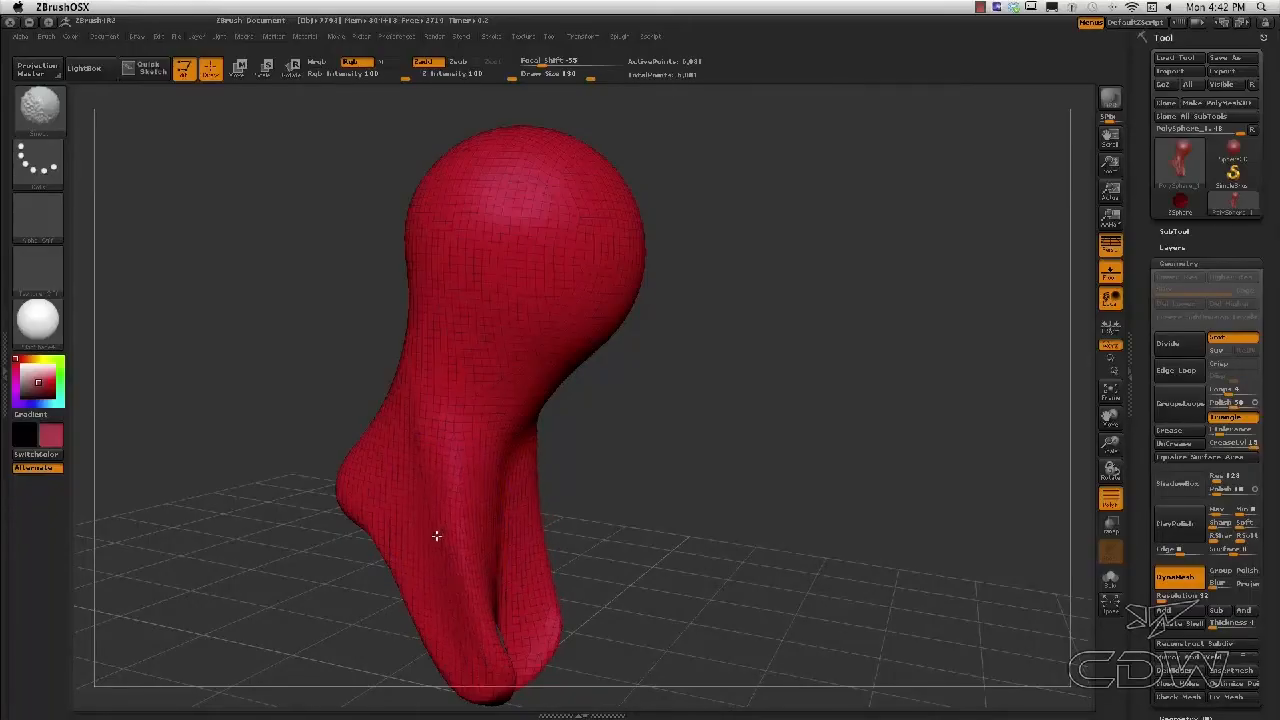
left_click_drag(436, 536, 503, 638)
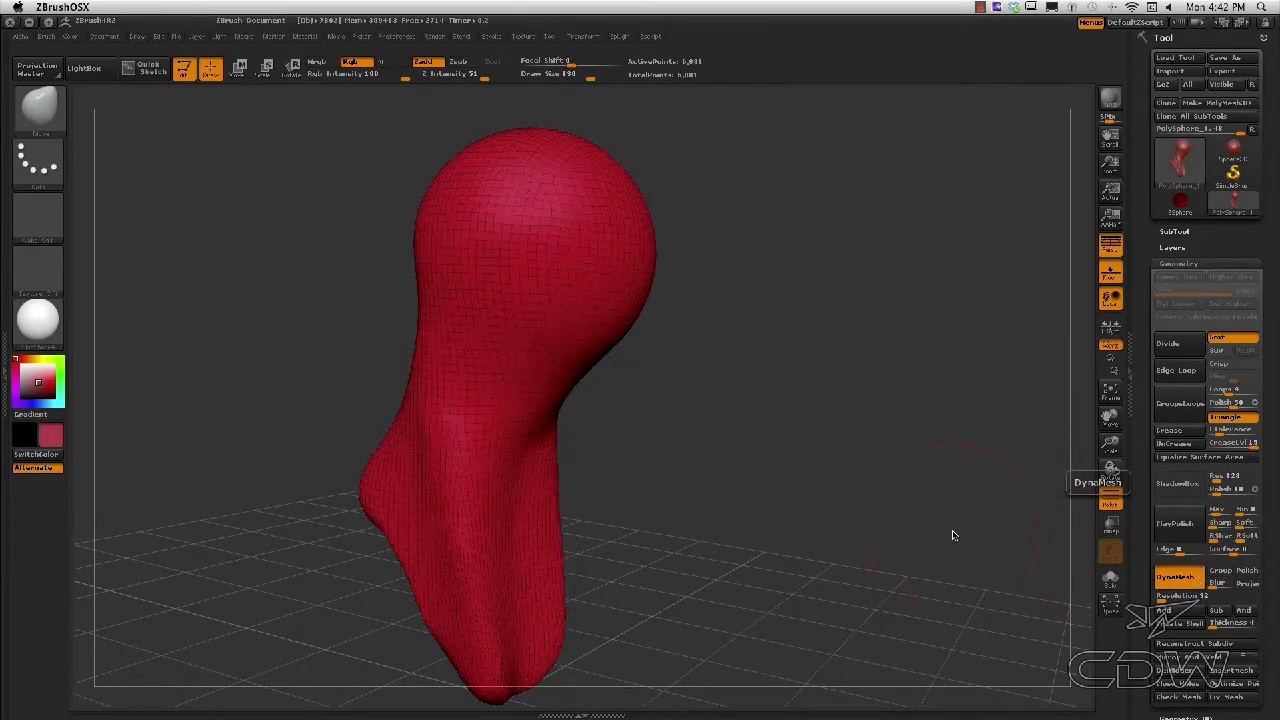
- Adjust the Move brush size and reshape the shoulders and lower torso of the remeshed bust
mouse_move(615, 433)
left_mouse_down()
mouse_move(657, 497)
mouse_move(640, 489)
left_mouse_up()
key("s")
key("s")
mouse_move(431, 526)
left_mouse_down()
mouse_move(406, 532)
mouse_move(343, 506)
left_mouse_up()
left_click_drag(451, 606, 430, 616)
- Pull the front of the head forward in profile to block in the face and jaw
mouse_move(668, 562)
left_mouse_down()
mouse_move(780, 400)
mouse_move(600, 323)
mouse_move(300, 297)
mouse_move(340, 374)
left_mouse_up()
key("s")
left_click_drag(342, 246, 322, 235)
left_click_drag(419, 376, 407, 403)
left_click_drag(1105, 446, 1100, 458)
left_click_drag(805, 280, 872, 389, "alt")
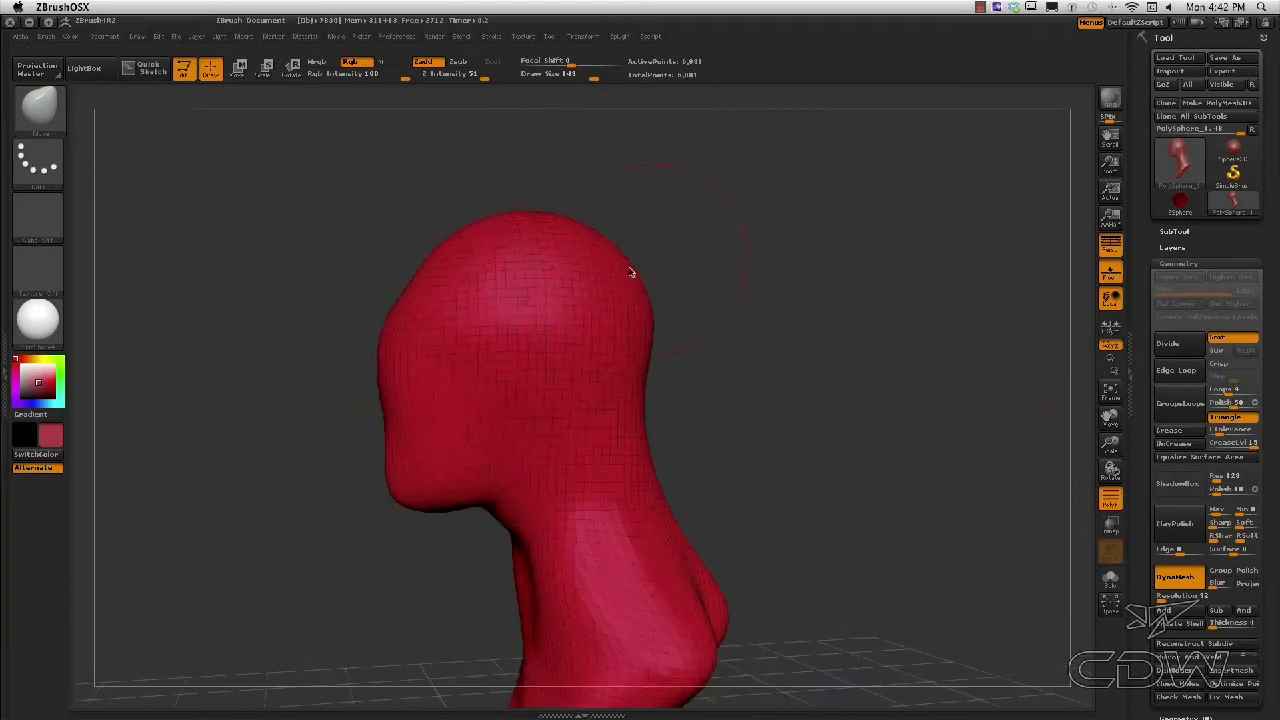
- Shape the forehead and muzzle with a smaller Move brush and pull two spikes out of the upper face
key("s")
key("s")
key("s")
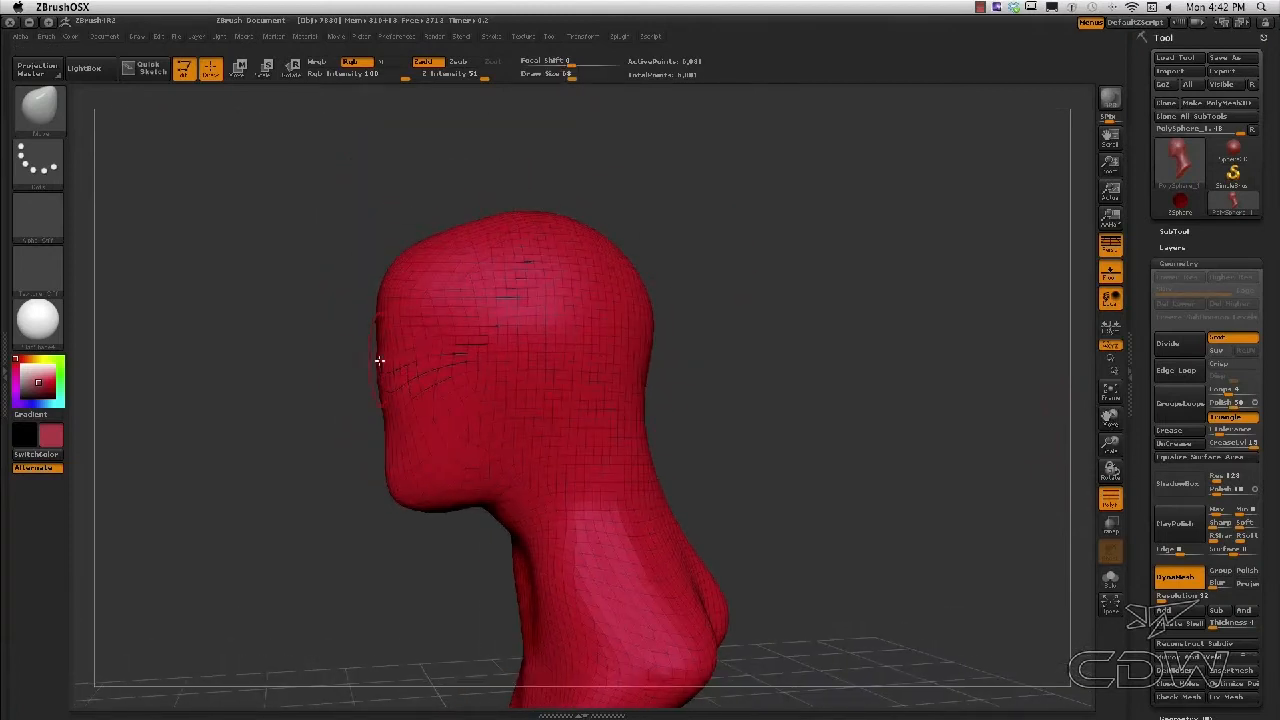
key("s")
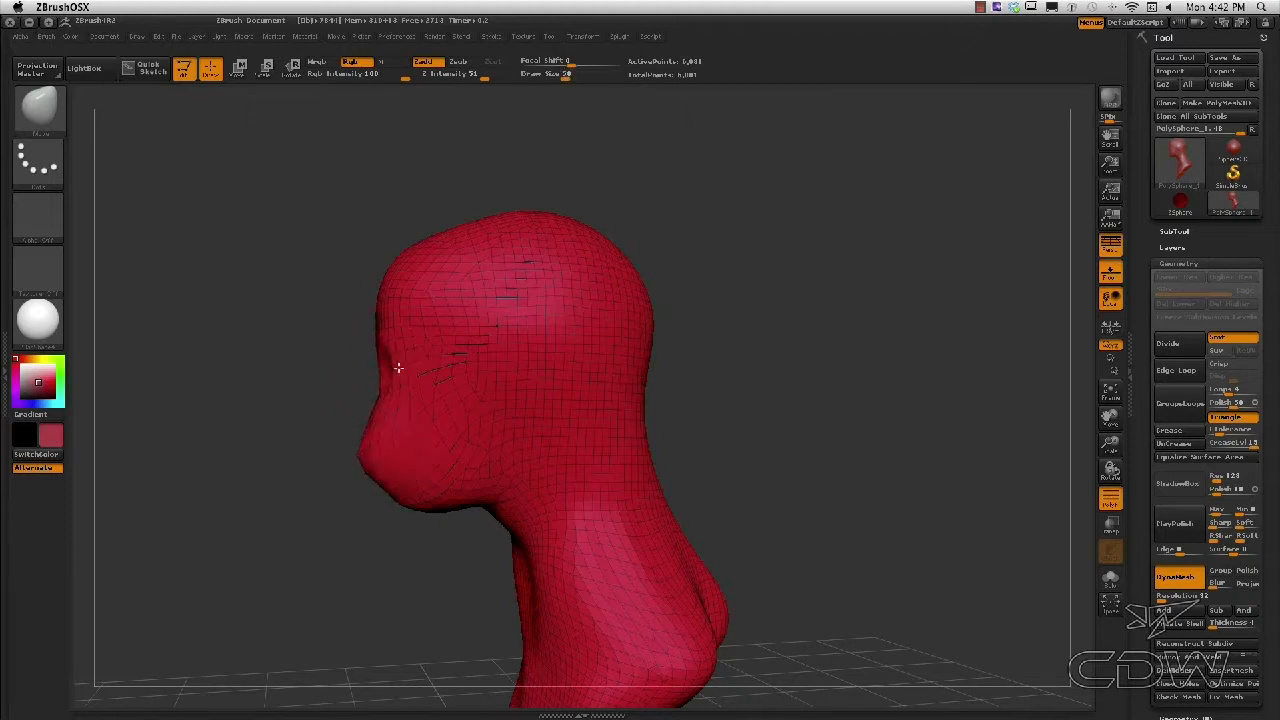
left_click_drag(370, 205, 553, 497)
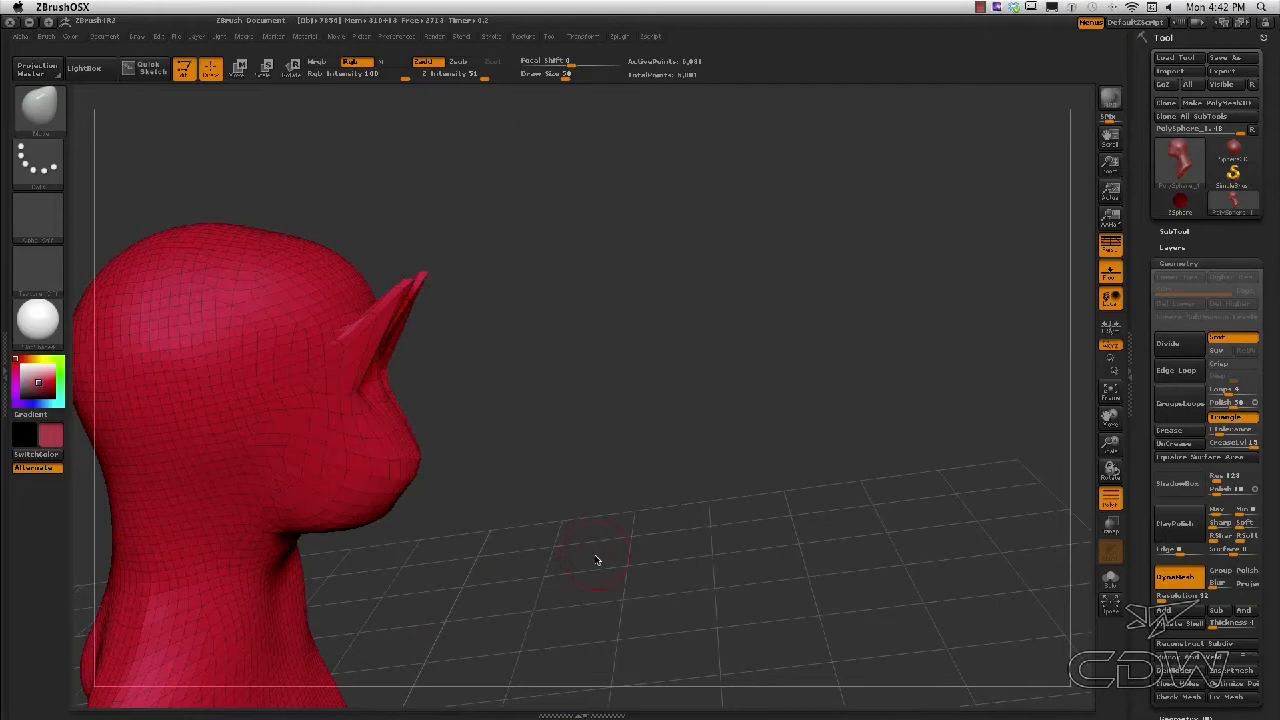
- Try isolating the shoulders by masking the head, undo the reshaping and clear the mask
mouse_move(613, 194)
left_mouse_down("ctrl")
mouse_move(628, 527)
mouse_move(920, 523)
mouse_move(363, 309)
mouse_move(714, 149)
mouse_move(864, 508)
mouse_move(509, 508)
mouse_move(166, 560)
left_mouse_up("ctrl")
mouse_move(771, 518)
left_mouse_down()
mouse_move(586, 522)
mouse_move(650, 522)
mouse_move(683, 492)
mouse_move(960, 381)
mouse_move(907, 404)
left_mouse_up()
key("s")
key("ctrl+z")
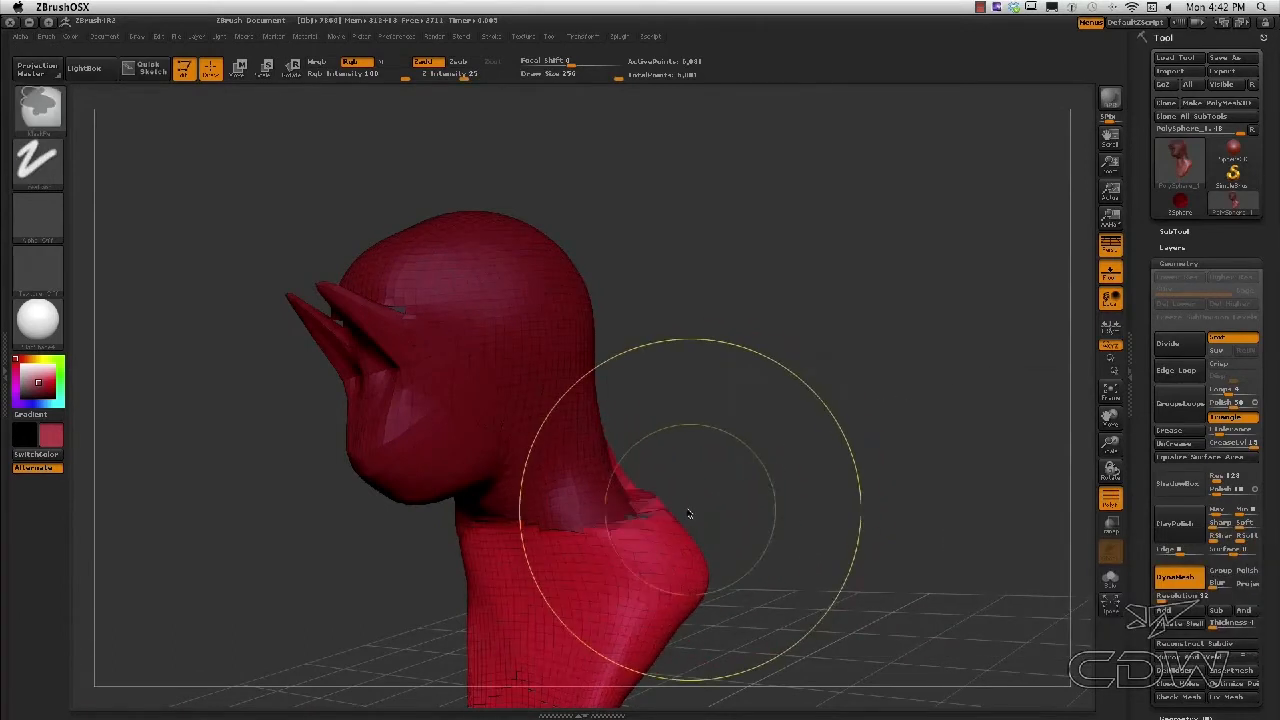
left_click_drag(757, 428, 884, 428, "ctrl")
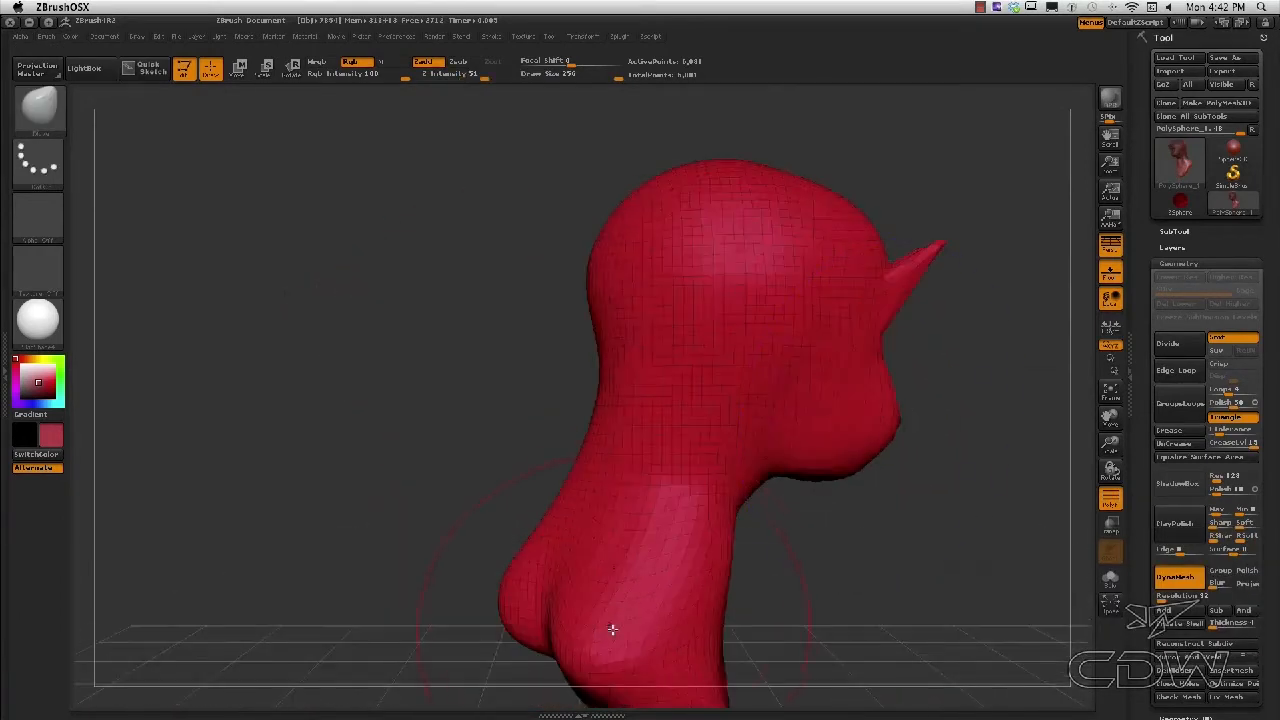
mouse_move(350, 198)
left_mouse_down("ctrl")
mouse_move(337, 543)
mouse_move(263, 623)
mouse_move(139, 561)
left_mouse_up("ctrl")
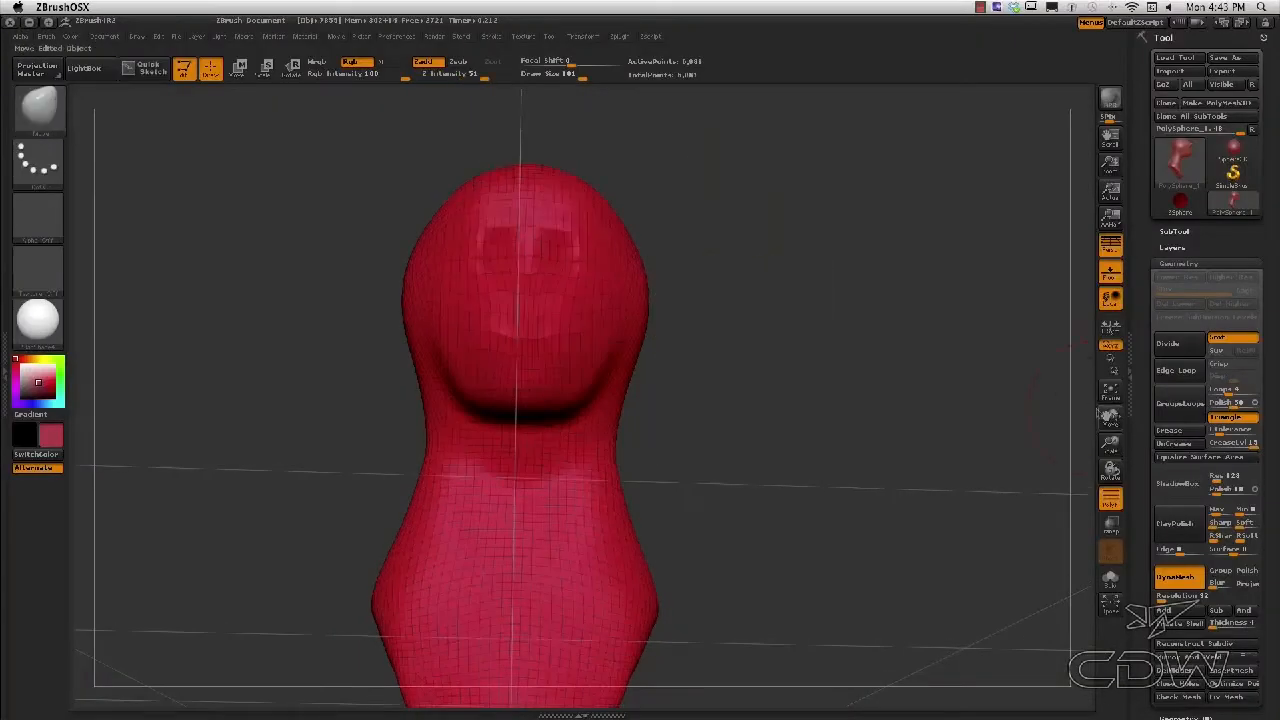
- Pull a pair of pointed spikes forward and upward from the brow with the Move brush
left_click_drag(840, 419, 924, 416)
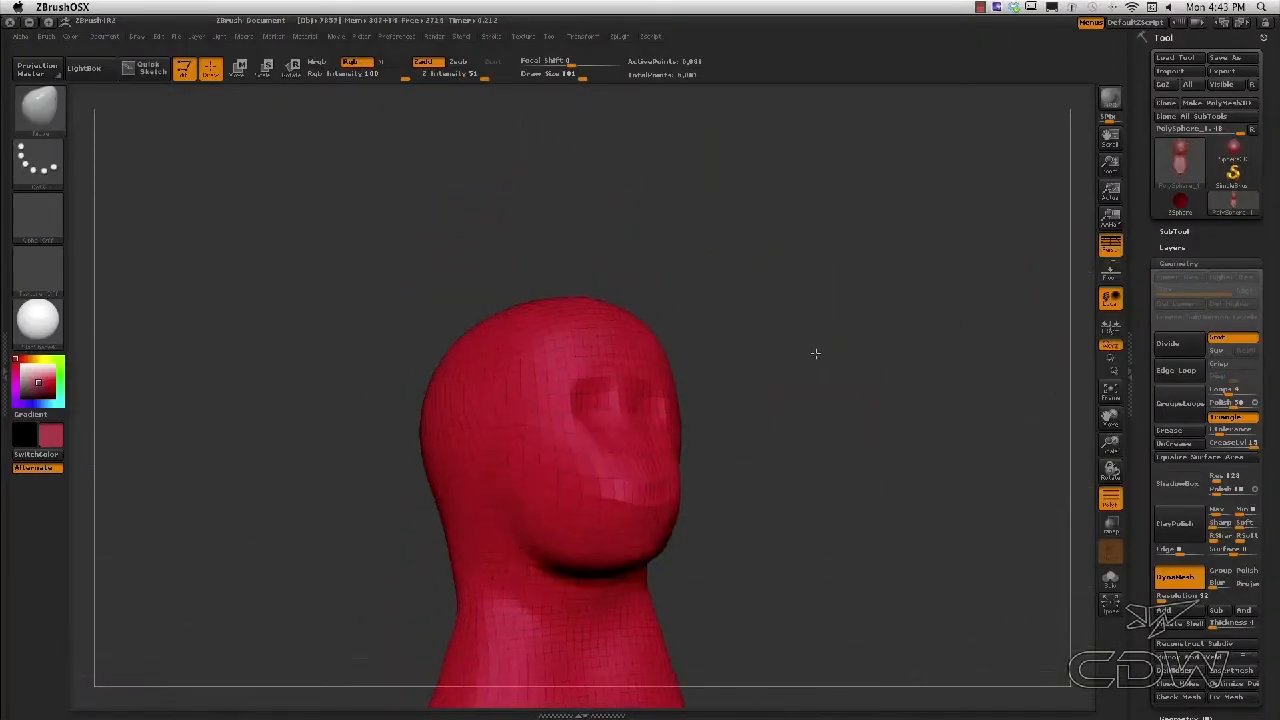
left_click_drag(815, 353, 581, 350)
key("s")
mouse_move(588, 291)
left_mouse_down()
mouse_move(641, 226)
mouse_move(548, 254)
left_mouse_up()
key("bracketleft")
left_click_drag(712, 260, 603, 287)
key("bracketright")
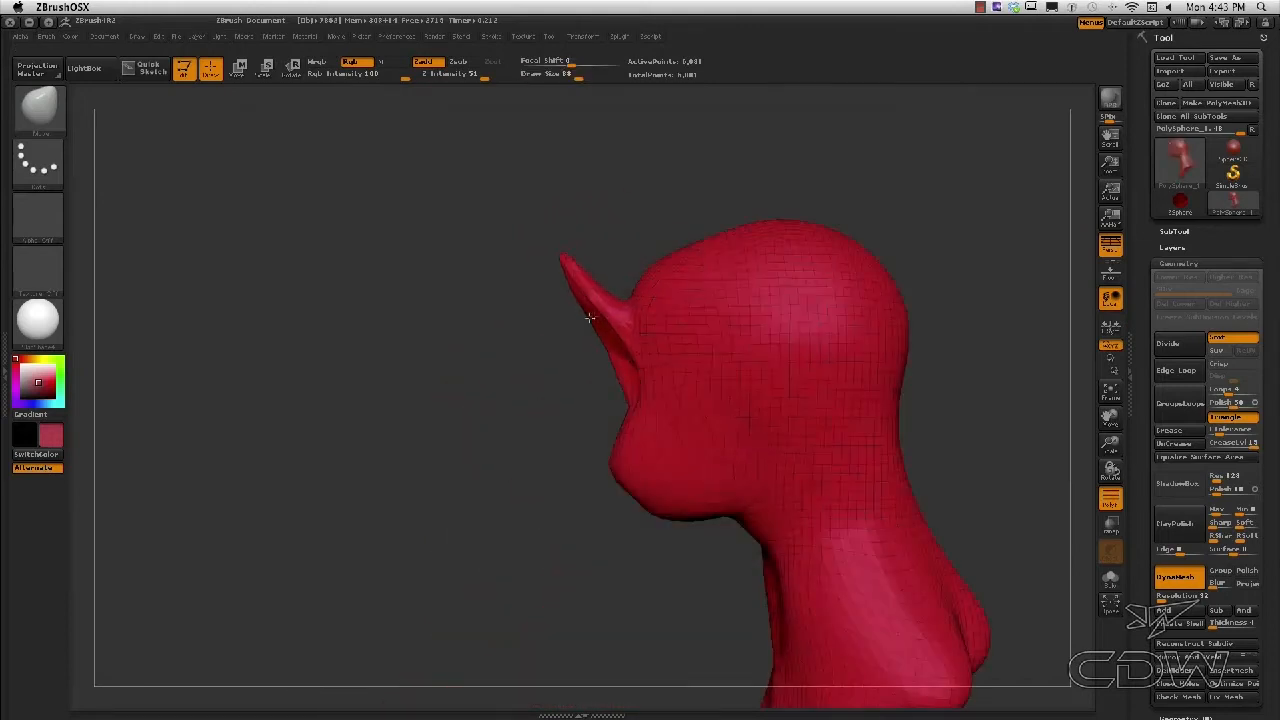
- Lengthen and bend the brow spikes upward, and push the muzzle slightly forward with a larger brush
left_click_drag(557, 245, 538, 225)
key("s")
left_click_drag(561, 254, 577, 253)
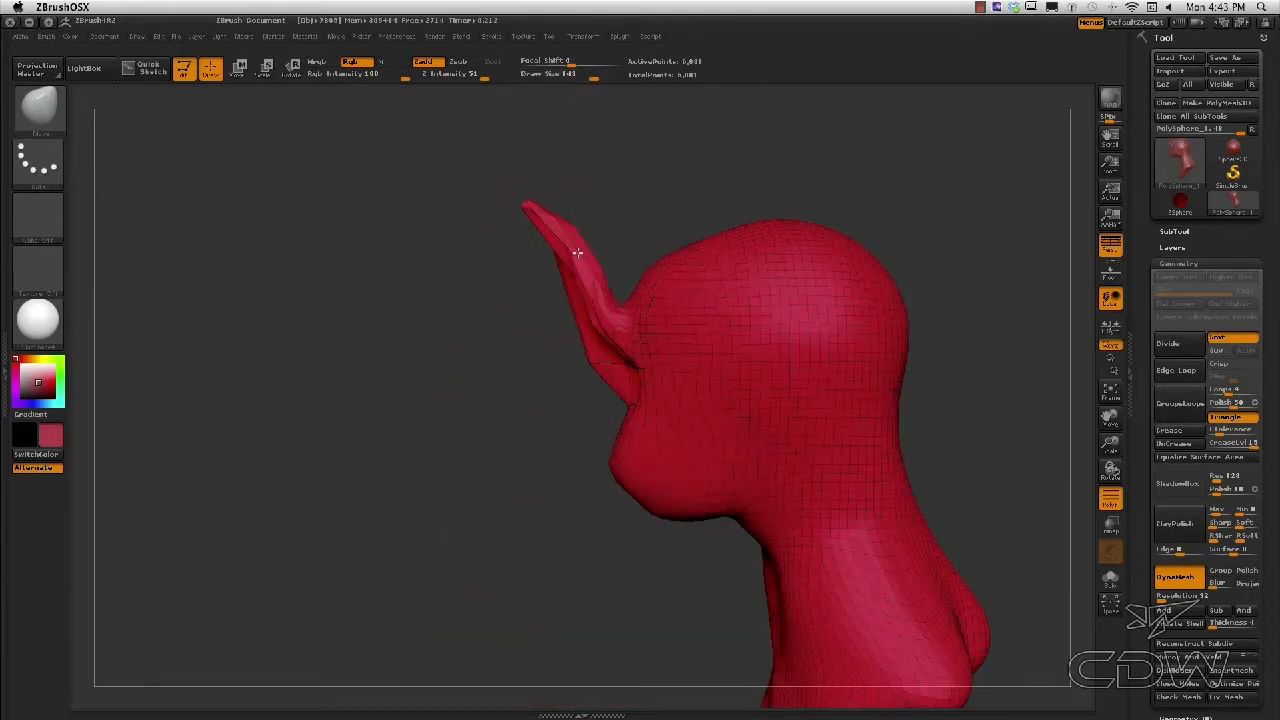
key("s")
left_click_drag(790, 296, 800, 296)
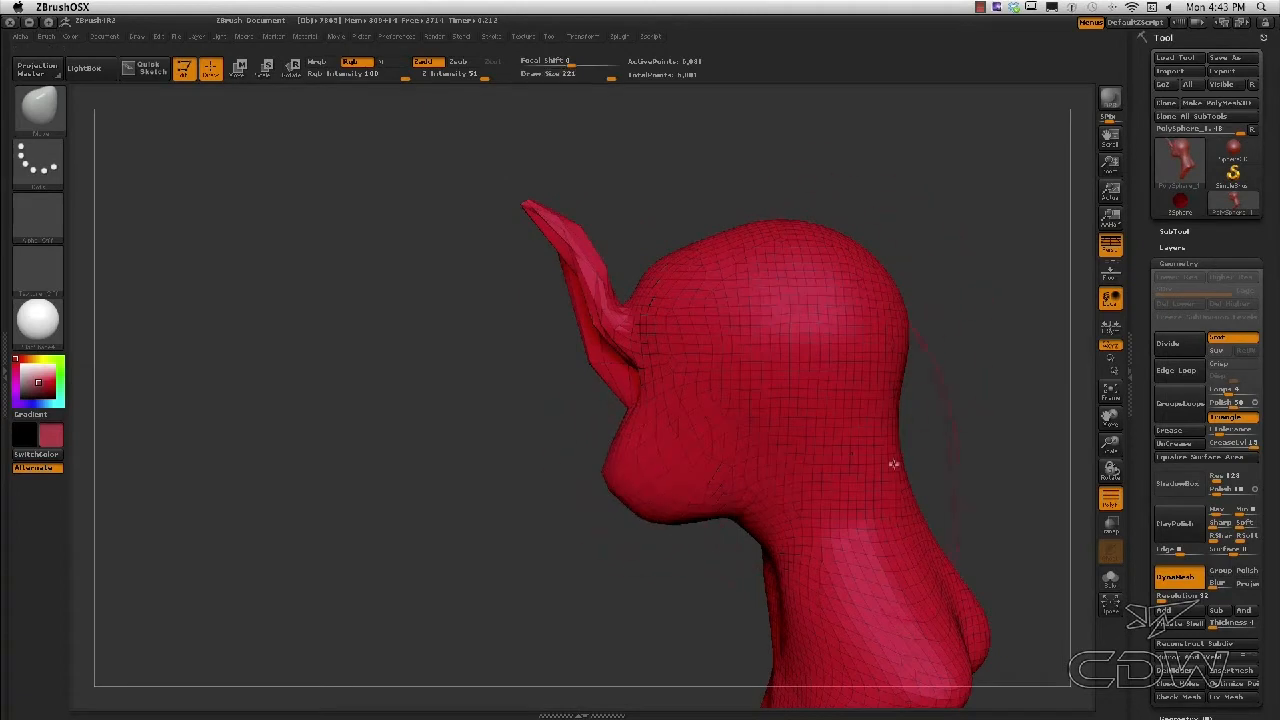
- Pull pointed ears out from both sides of the head and widen them toward their bases
mouse_move(780, 640)
left_mouse_down("alt")
mouse_move(772, 674)
mouse_move(649, 576)
mouse_move(657, 500)
mouse_move(680, 497)
mouse_move(663, 477)
mouse_move(843, 443)
mouse_move(825, 388)
mouse_move(854, 277)
mouse_move(867, 282)
mouse_move(863, 346)
mouse_move(889, 346)
mouse_move(857, 339)
mouse_move(894, 443)
mouse_move(637, 305)
mouse_move(522, 347)
mouse_move(480, 409)
mouse_move(452, 323)
left_mouse_up("alt")
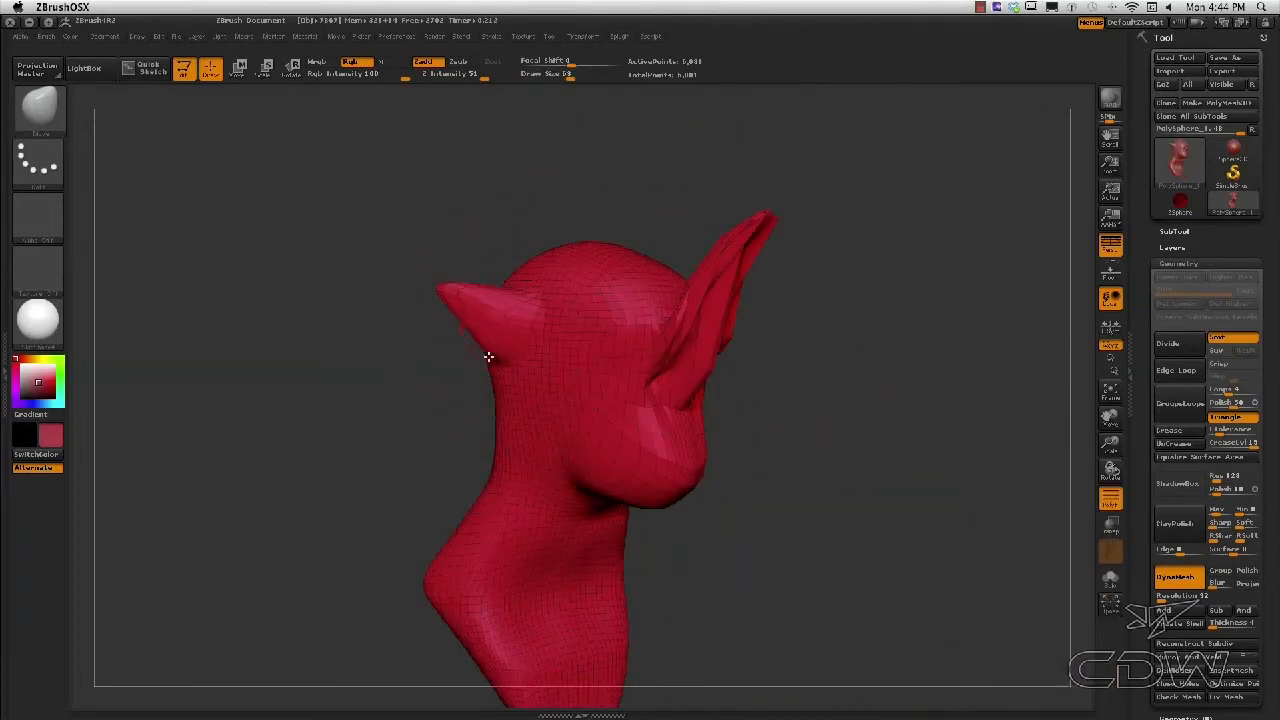
mouse_move(952, 345)
left_mouse_down()
mouse_move(889, 371)
mouse_move(945, 354)
left_mouse_up()
key("s")
left_click(496, 343)
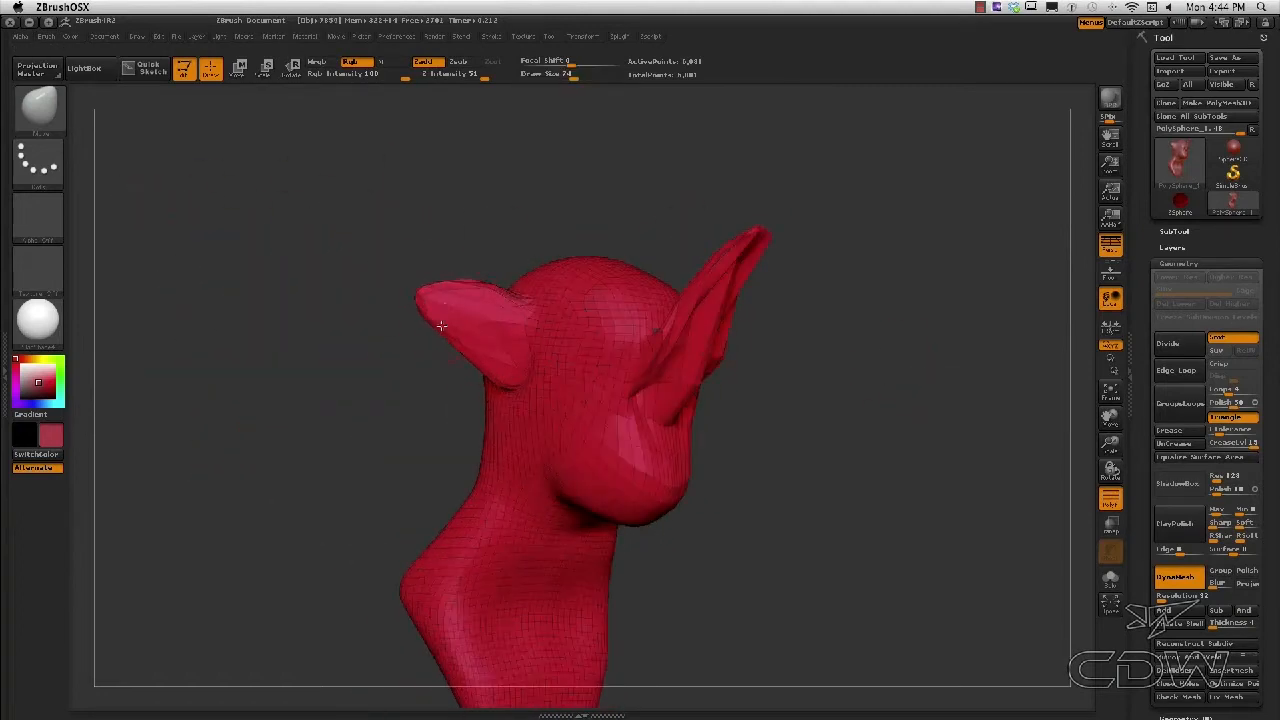
mouse_move(495, 255)
left_mouse_down()
mouse_move(528, 223)
mouse_move(516, 371)
left_mouse_up()
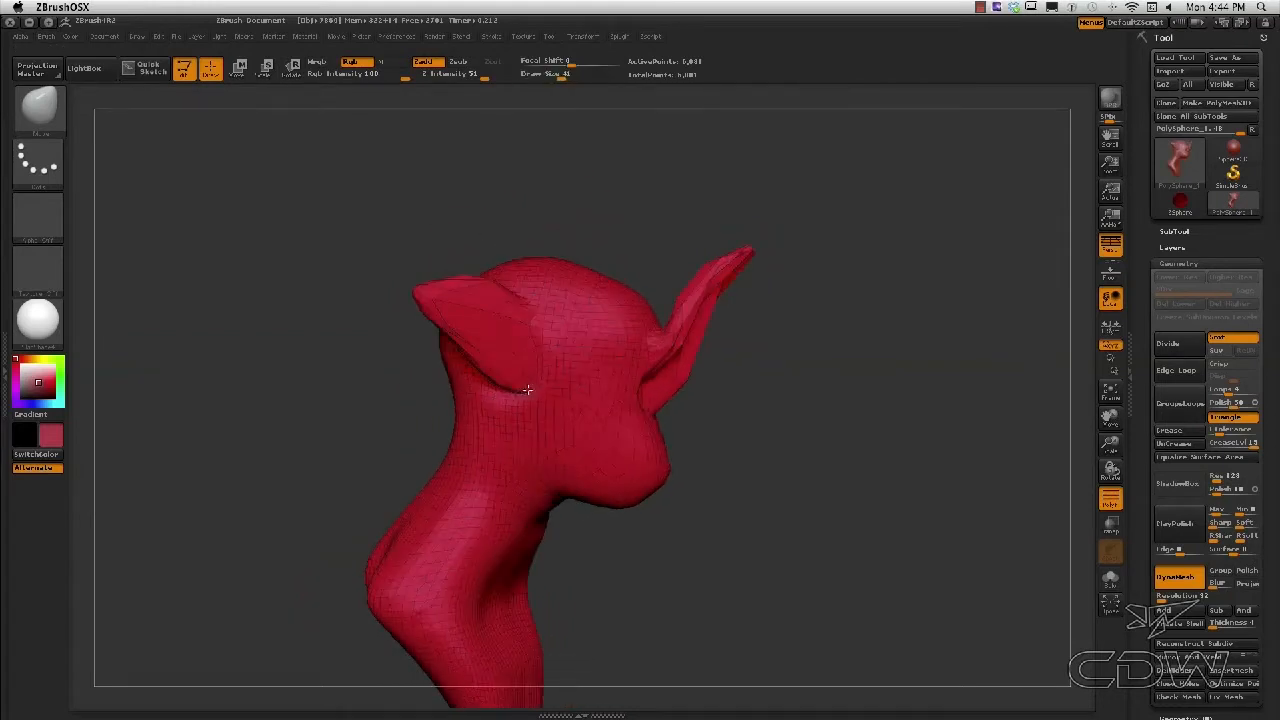
left_click_drag(846, 380, 754, 374)
key("s")
left_click(541, 386)
left_click_drag(886, 368, 807, 348)
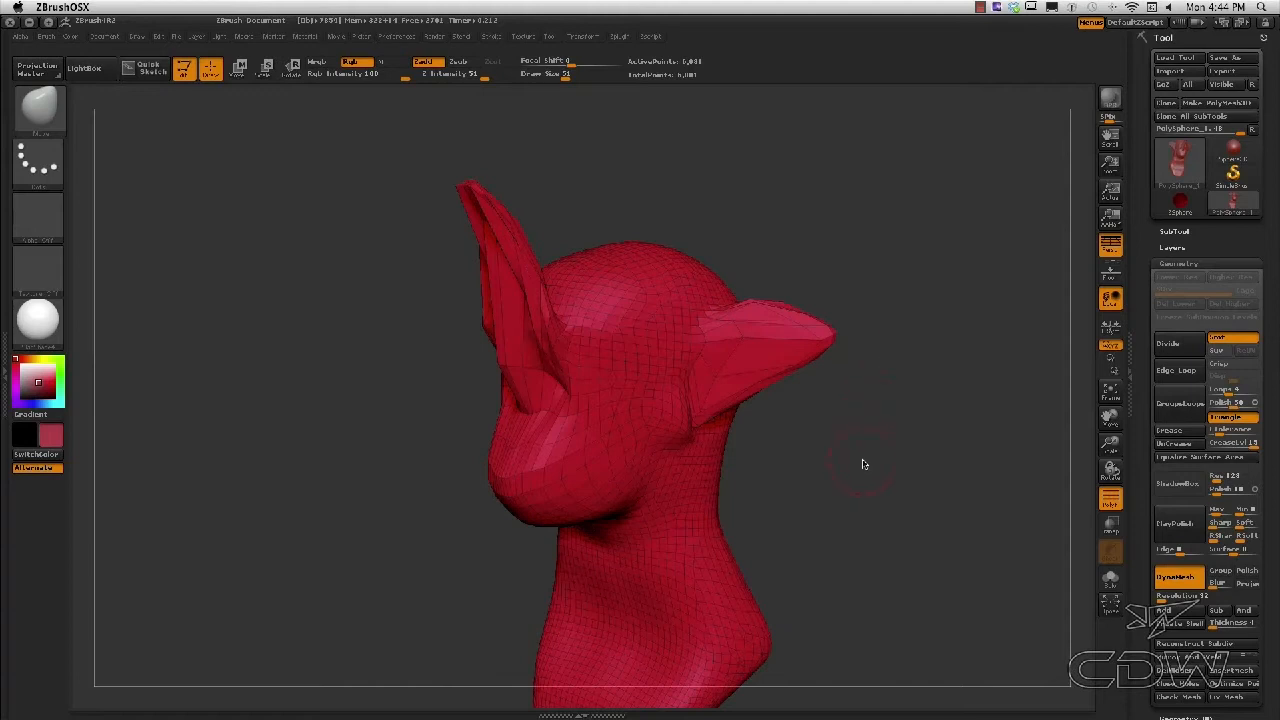
- Remesh the bust with DynaMesh to even out the stretched polygons on the spikes and ears
key("ctrl")
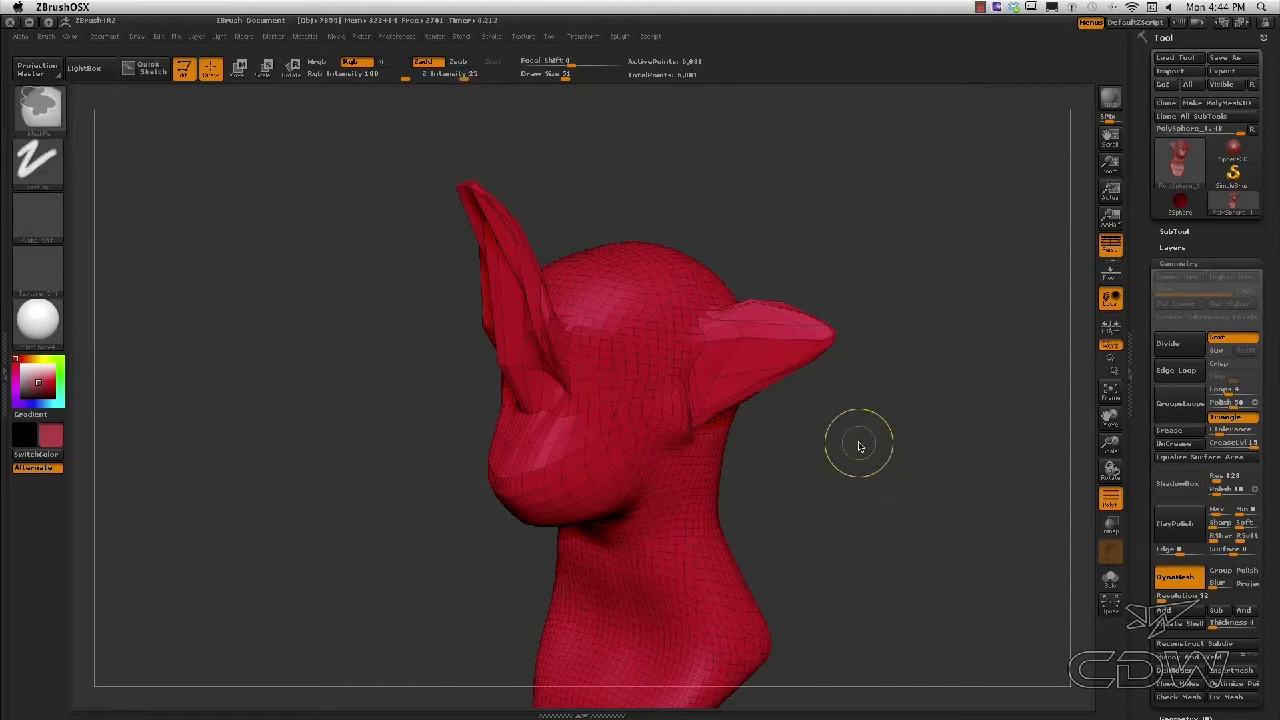
mouse_move(890, 214)
left_mouse_down("ctrl")
mouse_move(917, 520)
mouse_move(869, 537)
mouse_move(932, 432)
mouse_move(894, 371)
mouse_move(739, 347)
left_mouse_up("ctrl")
mouse_move(697, 277)
left_mouse_down()
mouse_move(763, 291)
mouse_move(709, 254)
left_mouse_up()
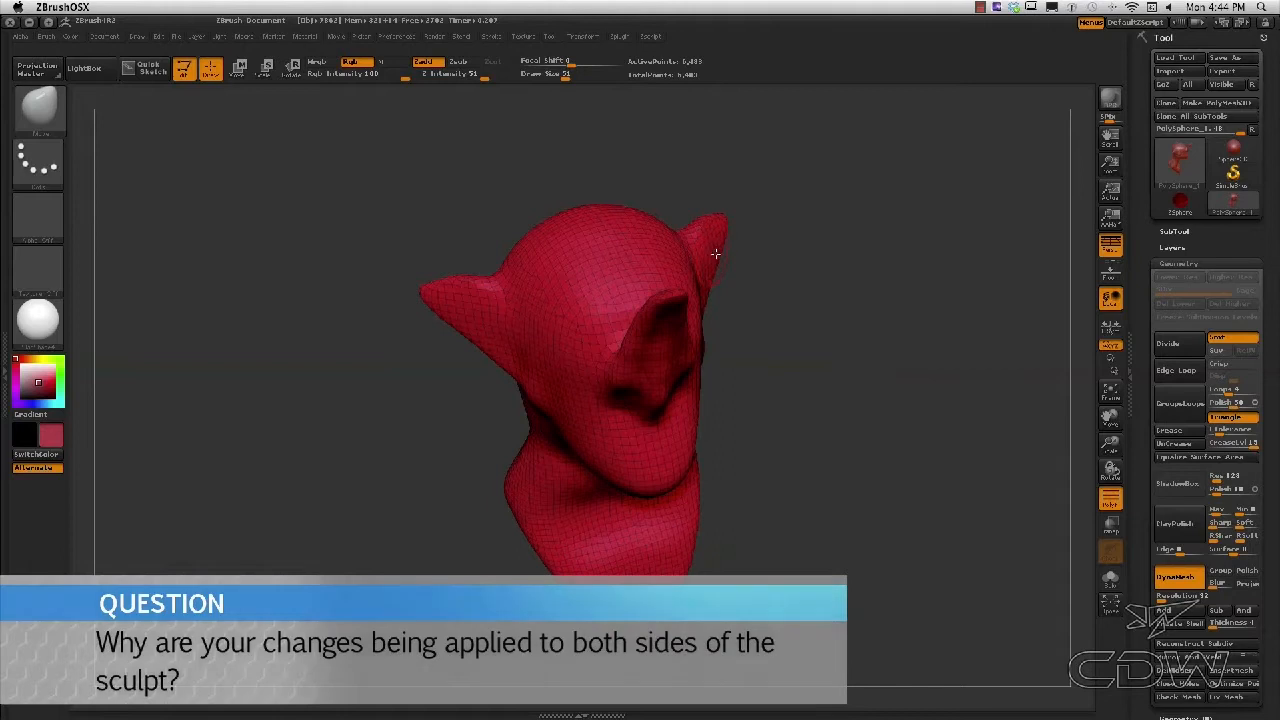
- Hide the wireframe overlay on the bust and switch its material to BasicMaterial with a white base colour
left_click(1110, 500)
left_click_drag(1000, 492, 866, 495)
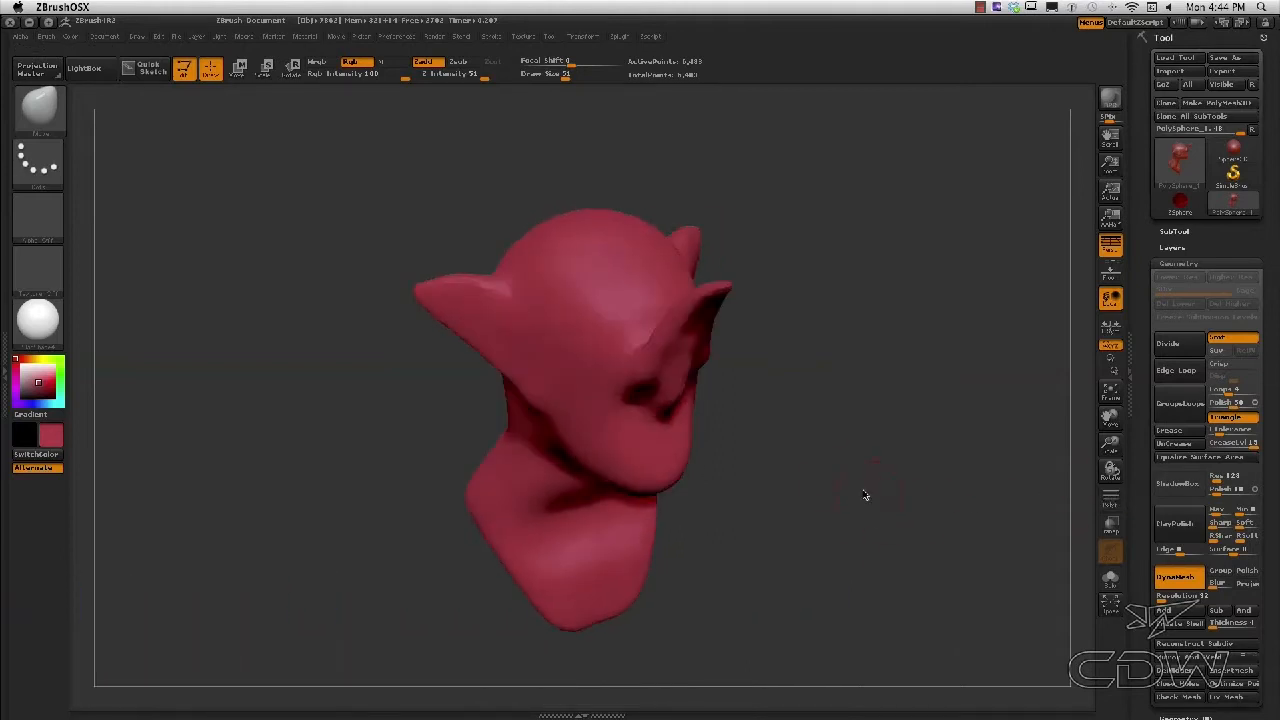
left_click(18, 360)
left_click(38, 321)
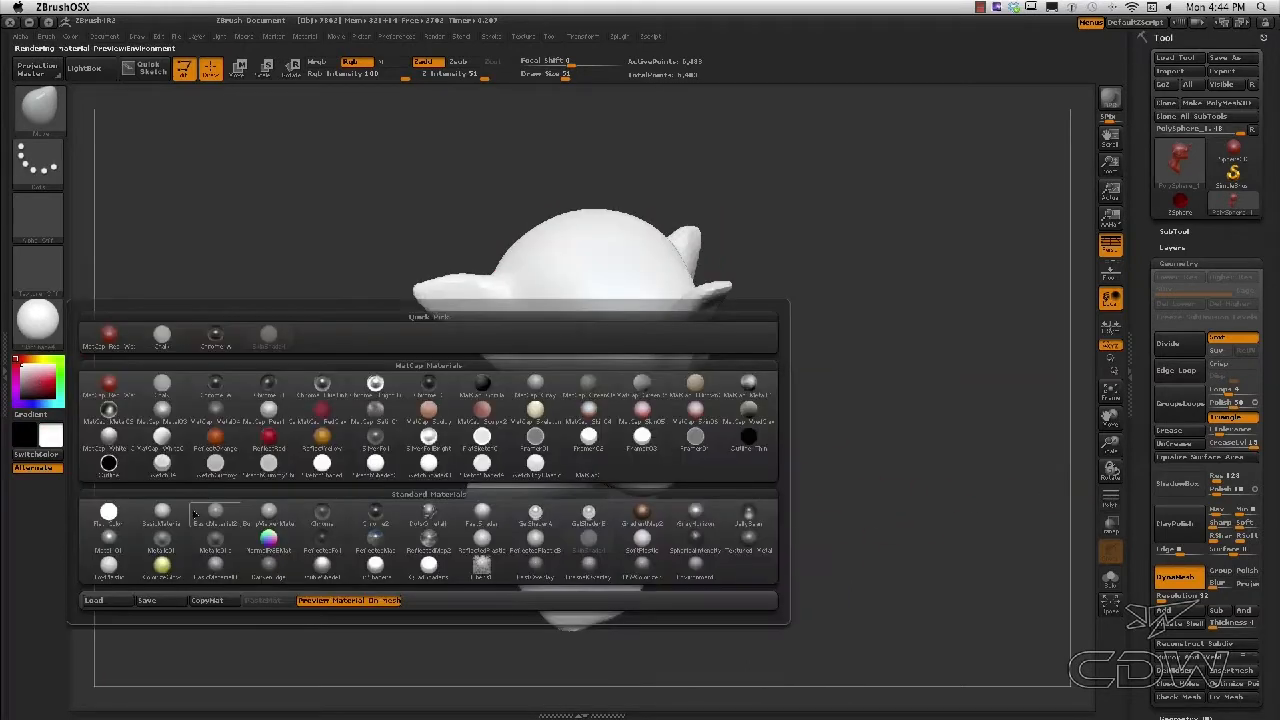
left_click(152, 511)
- Try reshaping the ear tip with the Move brush while symmetry is on, and undo the pull
mouse_move(824, 348)
left_mouse_down()
mouse_move(827, 335)
mouse_move(719, 241)
left_mouse_up()
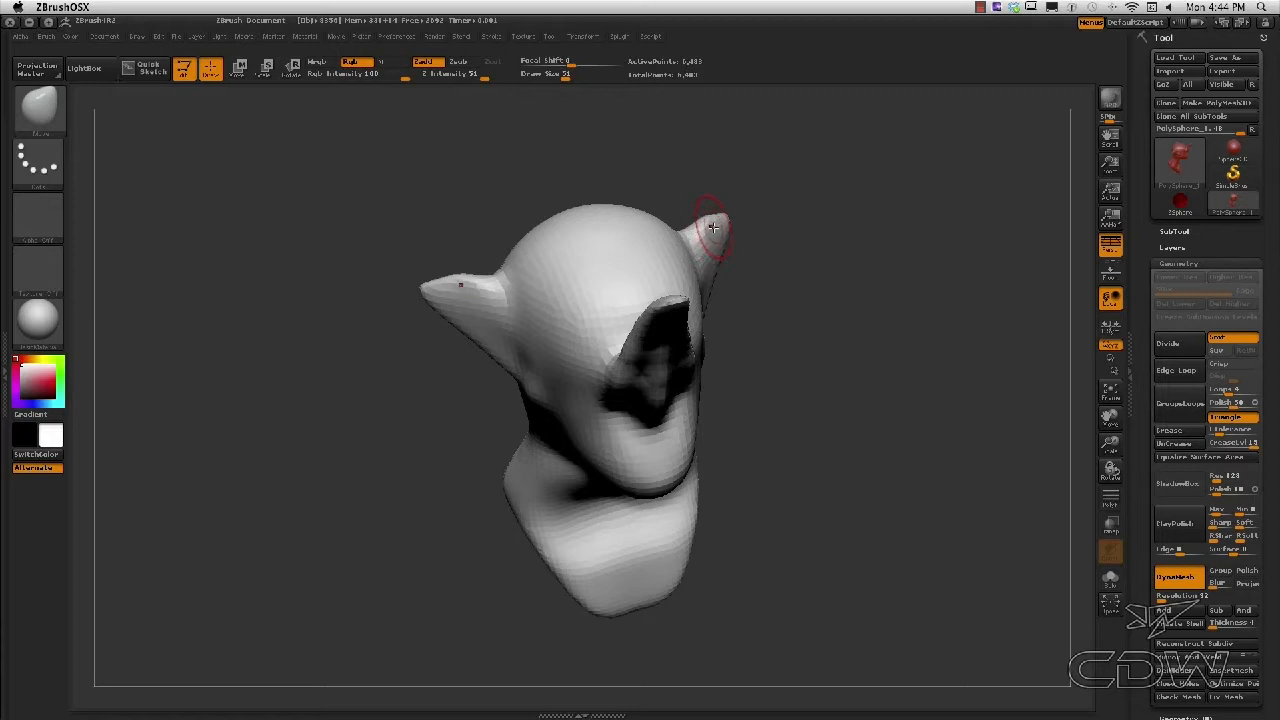
mouse_move(840, 382)
left_mouse_down()
mouse_move(864, 375)
mouse_move(832, 371)
mouse_move(757, 263)
left_mouse_up()
mouse_move(831, 235)
left_mouse_down()
mouse_move(911, 237)
mouse_move(946, 177)
mouse_move(864, 211)
left_mouse_up()
key("ctrl+z")
- Toggle sculpting symmetry off and back on while checking the brush on the ears from the front
left_click_drag(853, 427, 876, 429)
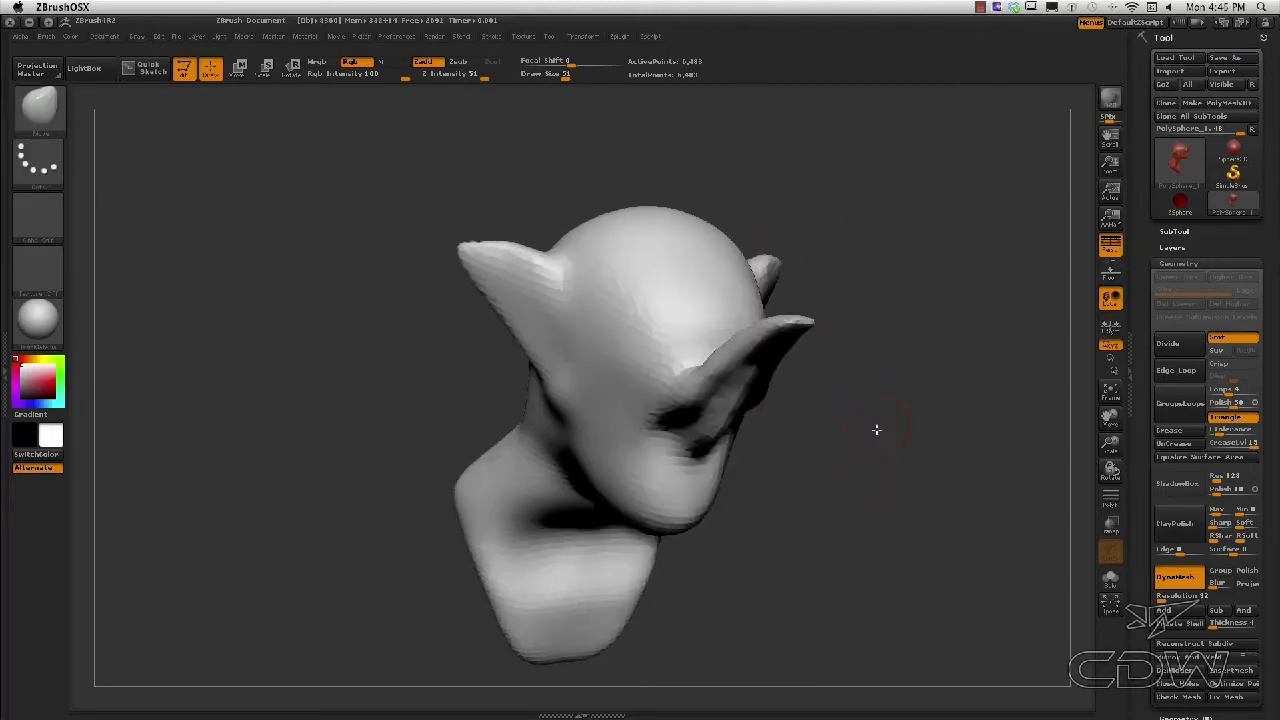
mouse_move(785, 268)
left_mouse_down()
mouse_move(806, 263)
mouse_move(775, 280)
left_mouse_up()
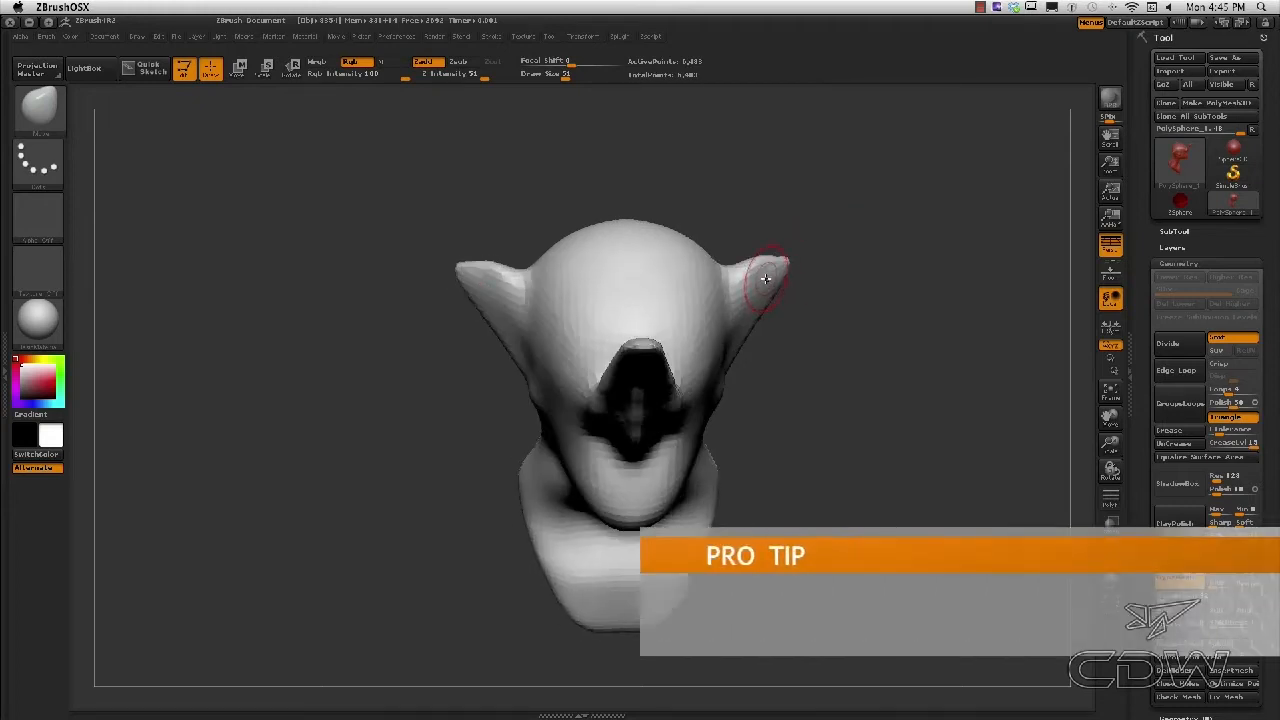
key("x")
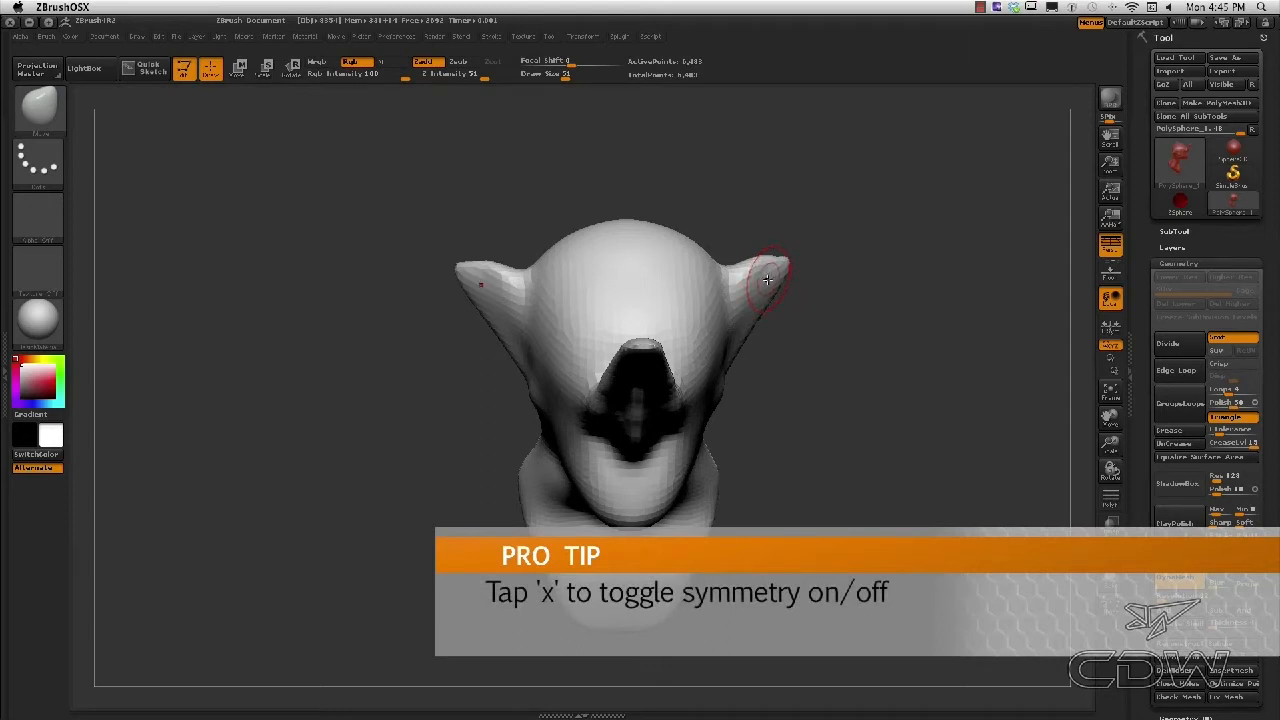
key("x")
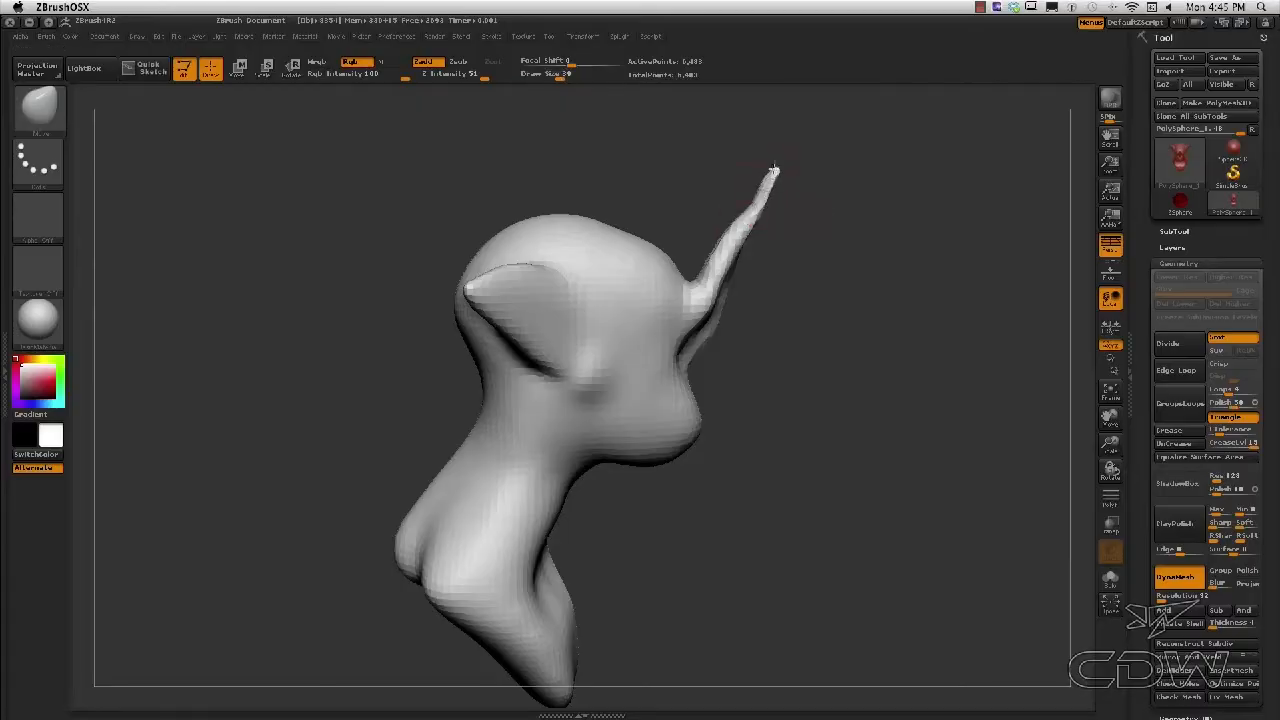
- Bend the tip of the brow spike upward into a curved horn with varying Move brush sizes, and smooth it
key("s")
left_click(746, 216)
left_click_drag(744, 228, 758, 236)
key("s")
left_click(756, 214)
left_click_drag(768, 190, 780, 192)
left_click_drag(850, 376, 856, 370)
left_click_drag(771, 196, 780, 215, "shift")
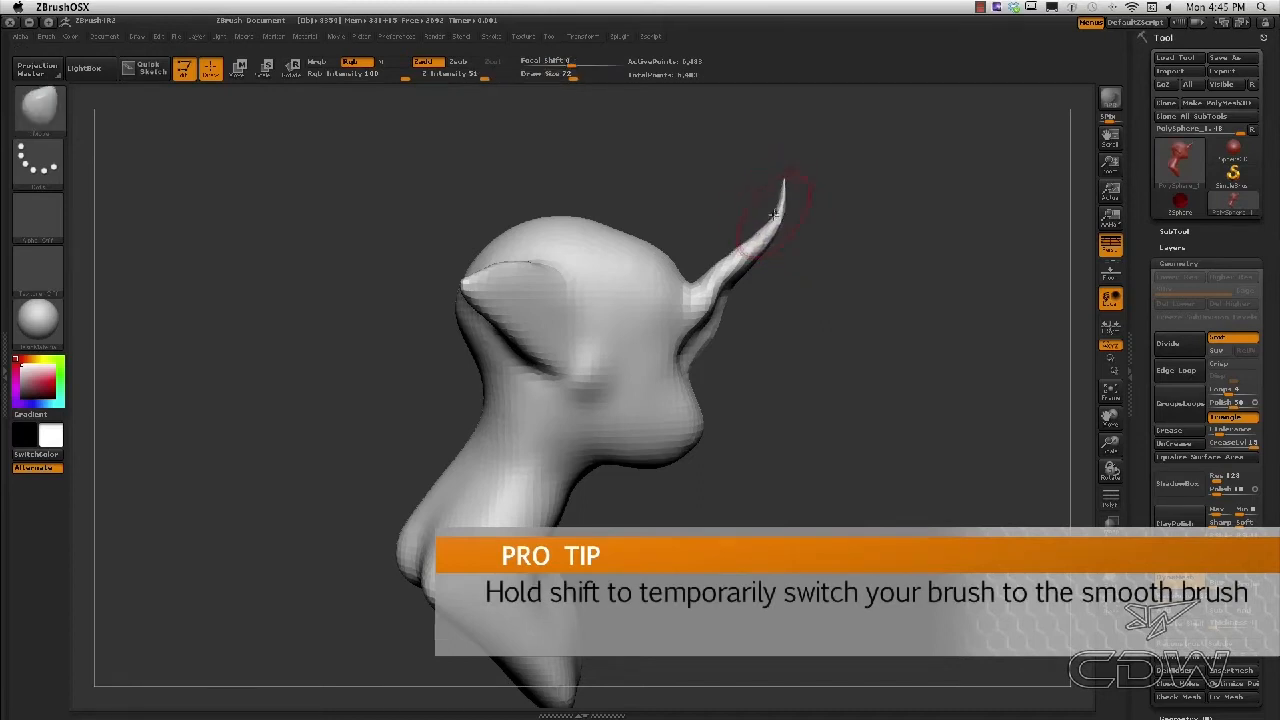
- Pull a pair of small nubs out beneath the horn, one on each side, with a smaller Move brush
left_click_drag(905, 372, 709, 384)
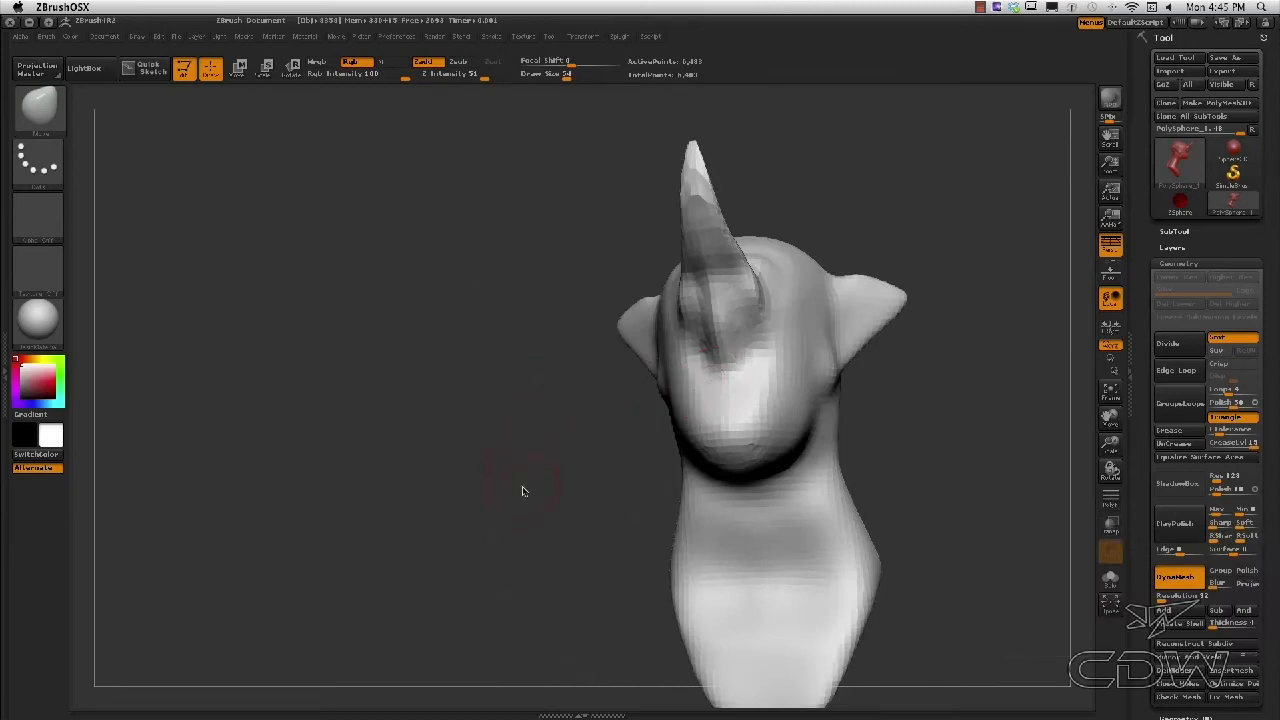
left_click_drag(523, 491, 505, 491)
key("bracketleft")
left_click_drag(643, 390, 622, 390)
key("s")
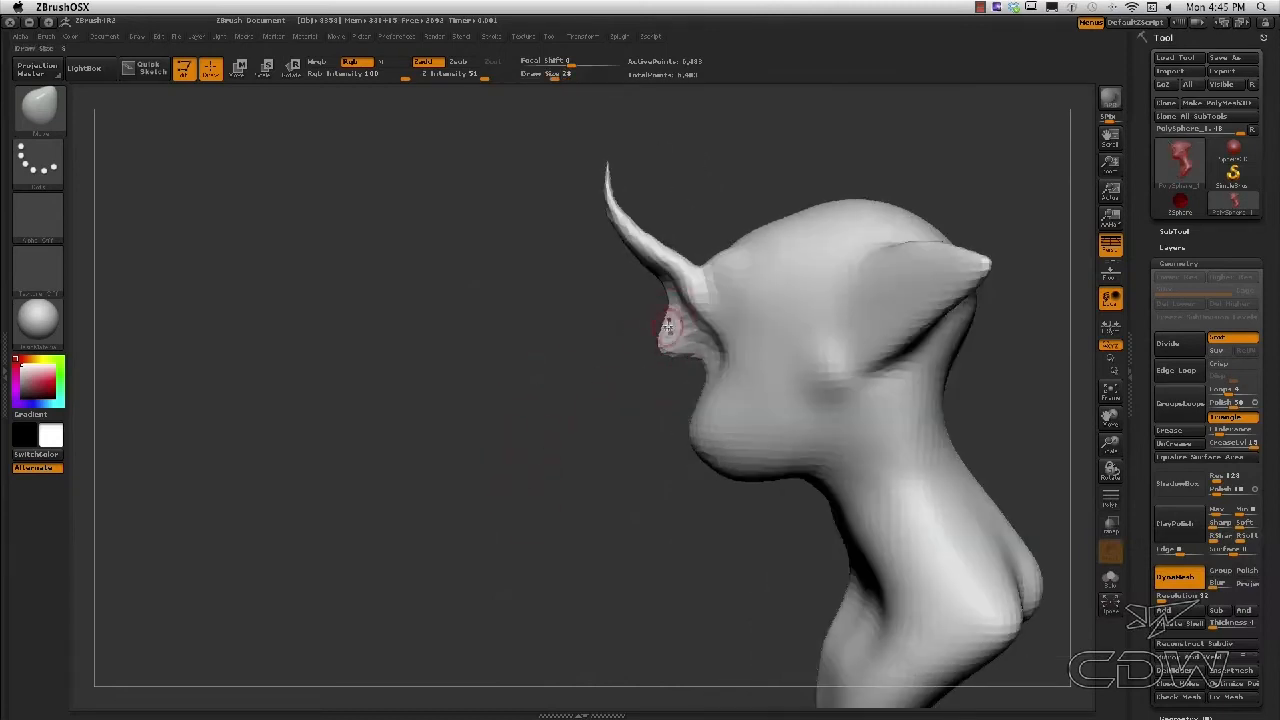
key("bracketleft")
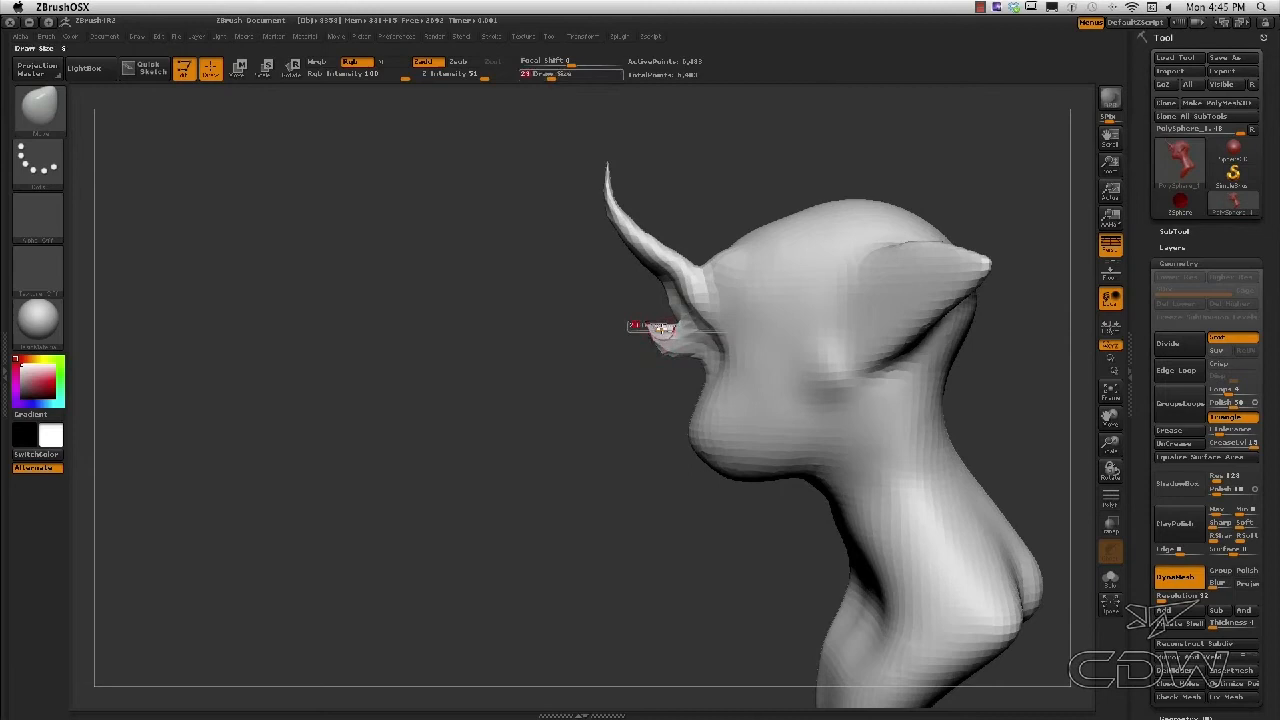
mouse_move(597, 446)
left_mouse_down()
mouse_move(691, 466)
mouse_move(669, 360)
left_mouse_up()
key("bracketleft")
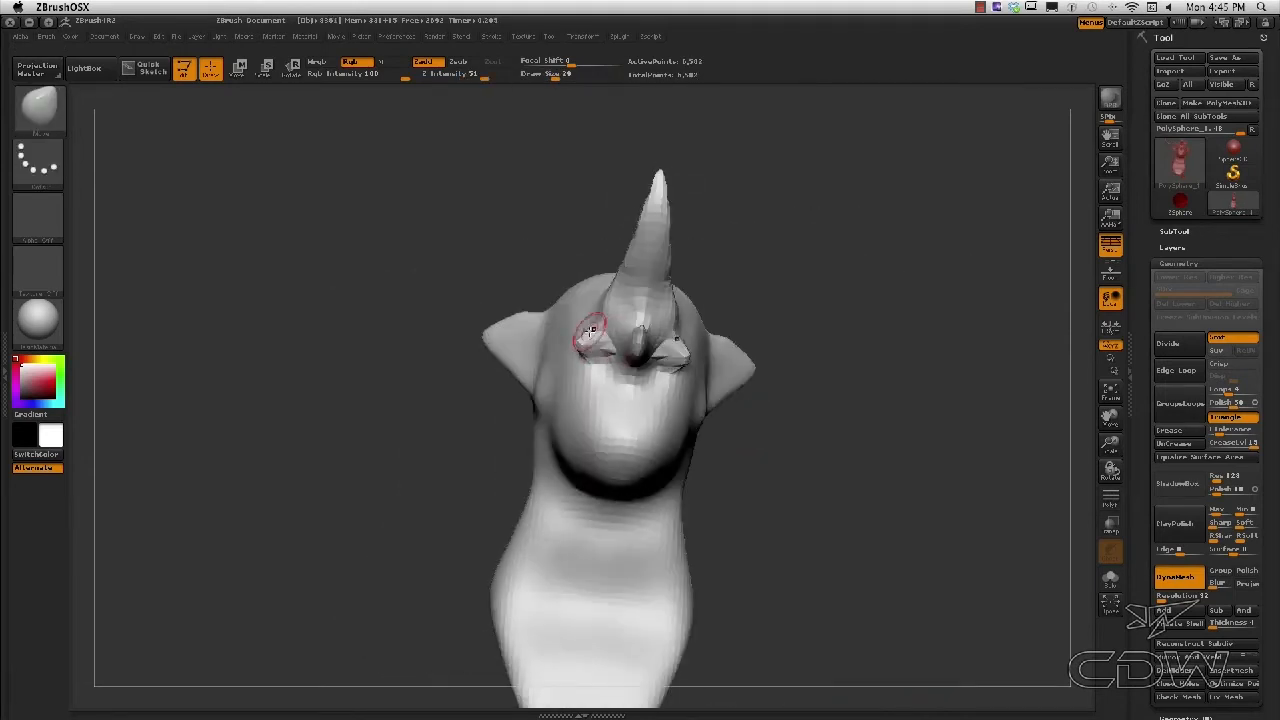
- Smooth the surface of the temples and the area around the horn and brow nubs on both sides
left_click_drag(807, 280, 548, 291)
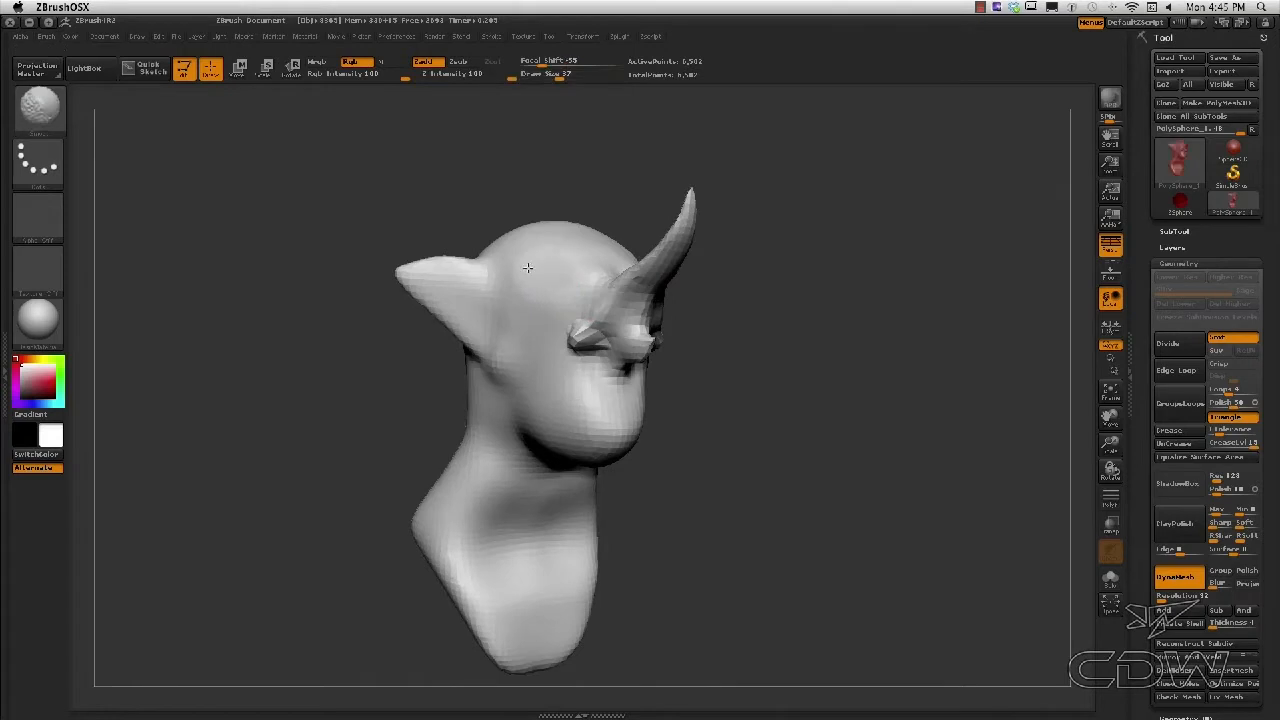
left_click_drag(827, 541, 817, 611)
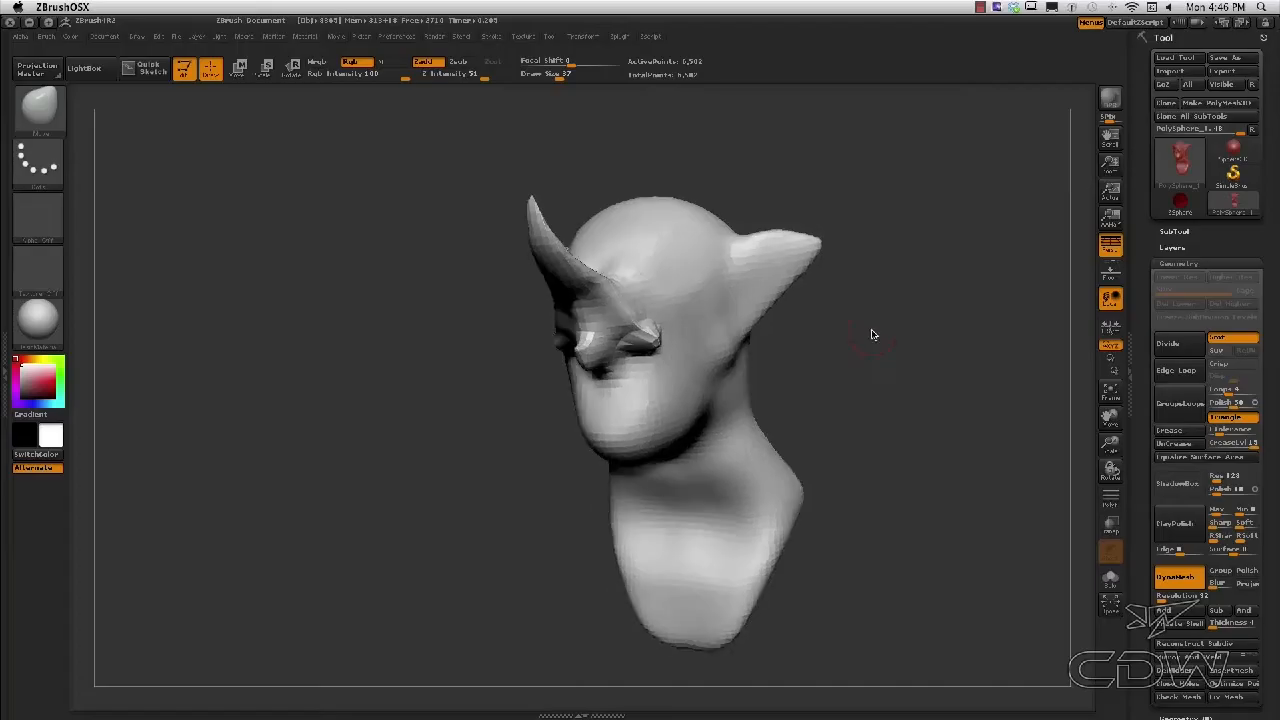
left_click_drag(871, 334, 692, 318)
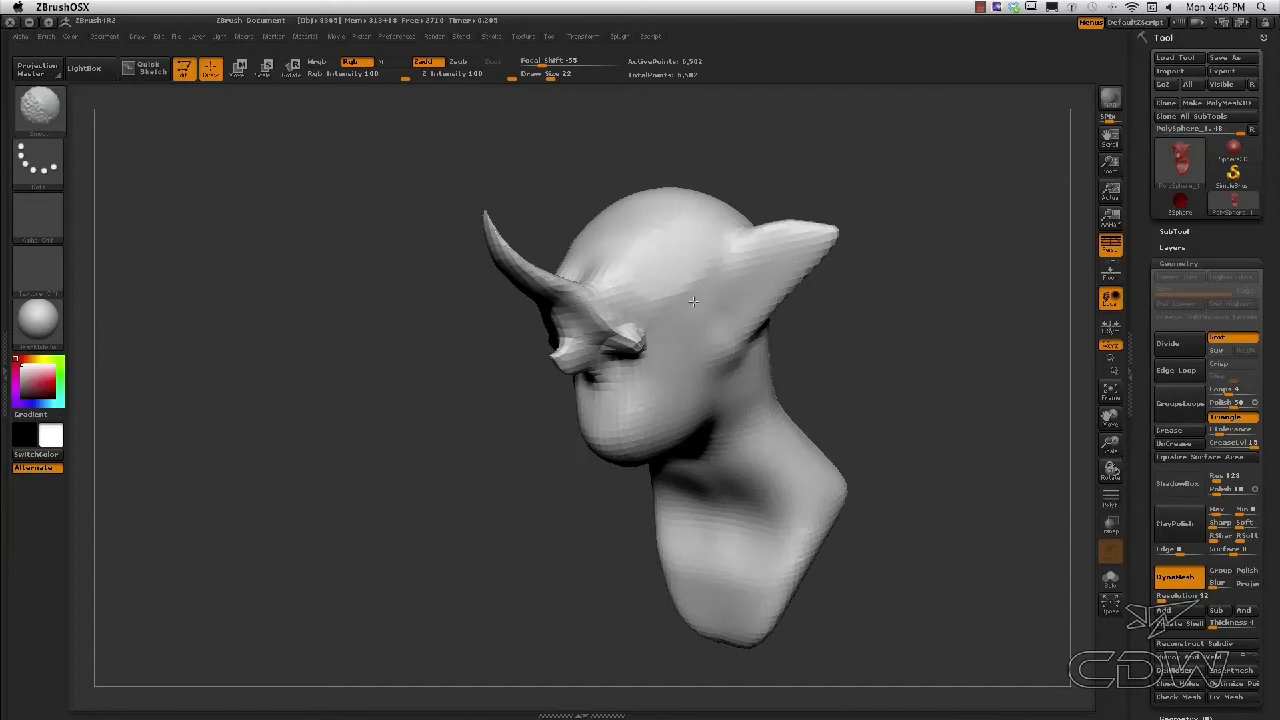
left_click_drag(886, 371, 727, 262)
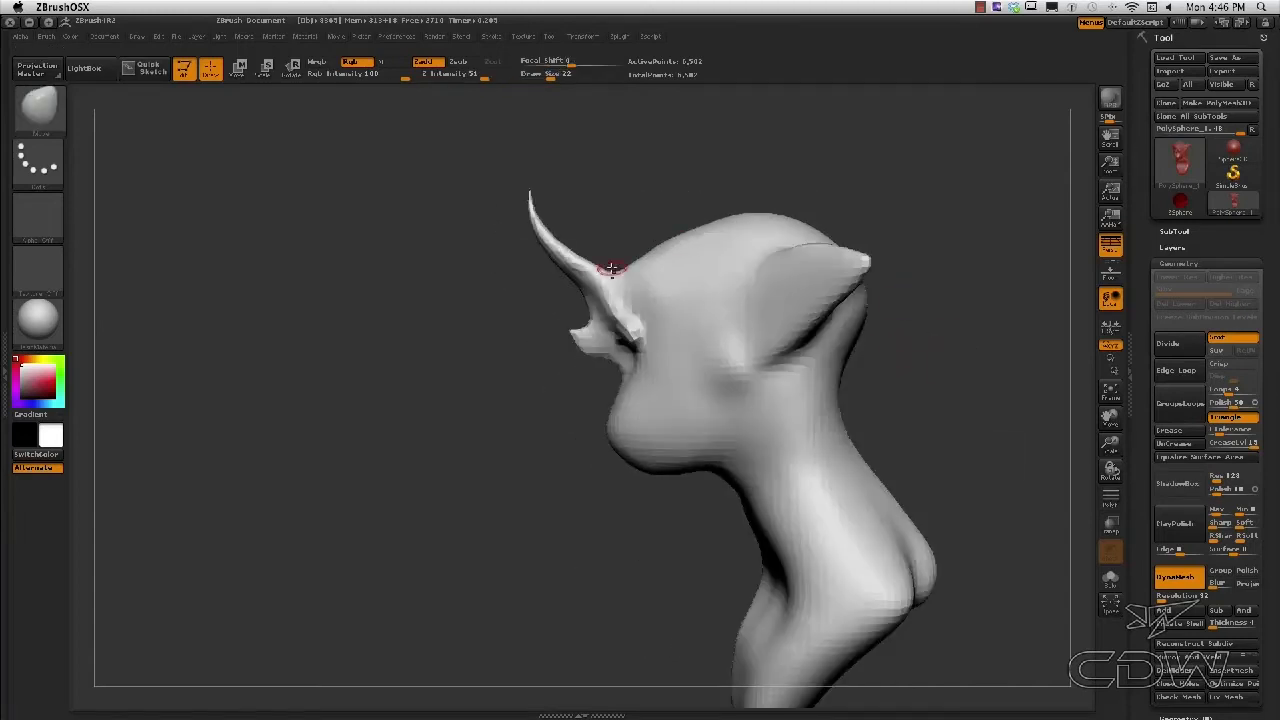
right_click(742, 217)
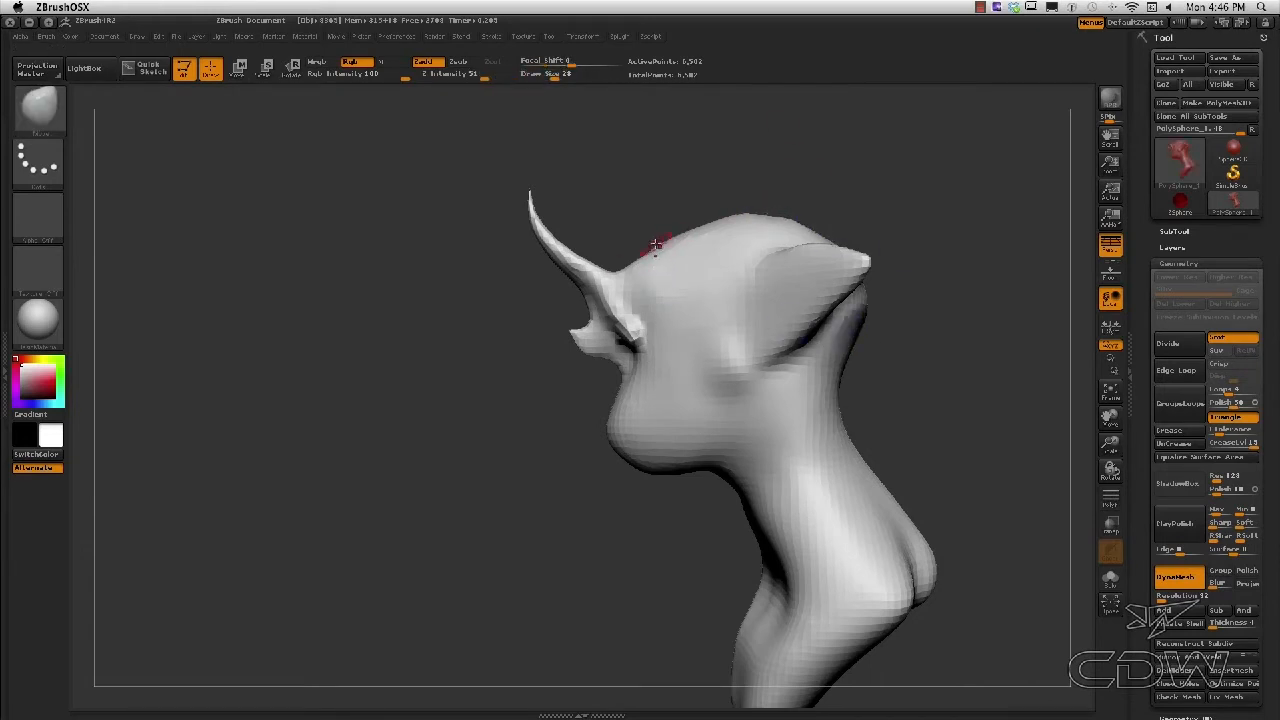
left_click_drag(510, 390, 720, 390)
left_click_drag(582, 312, 543, 331, "shift")
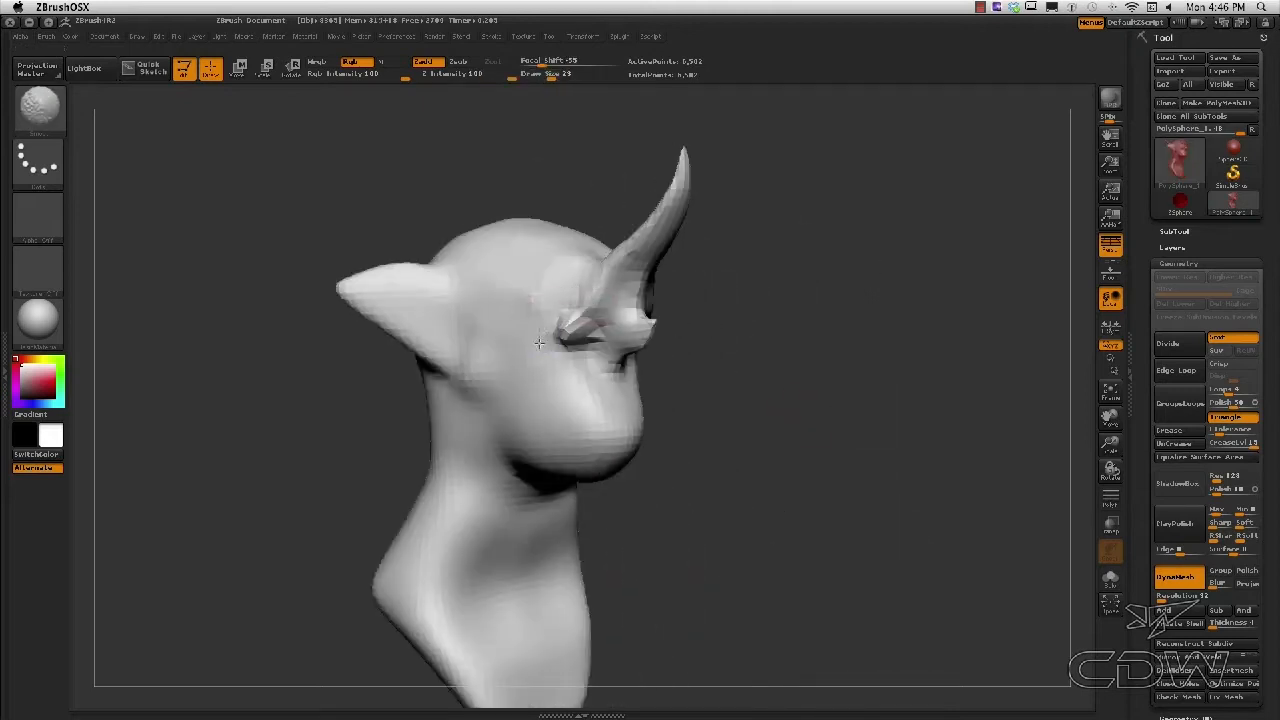